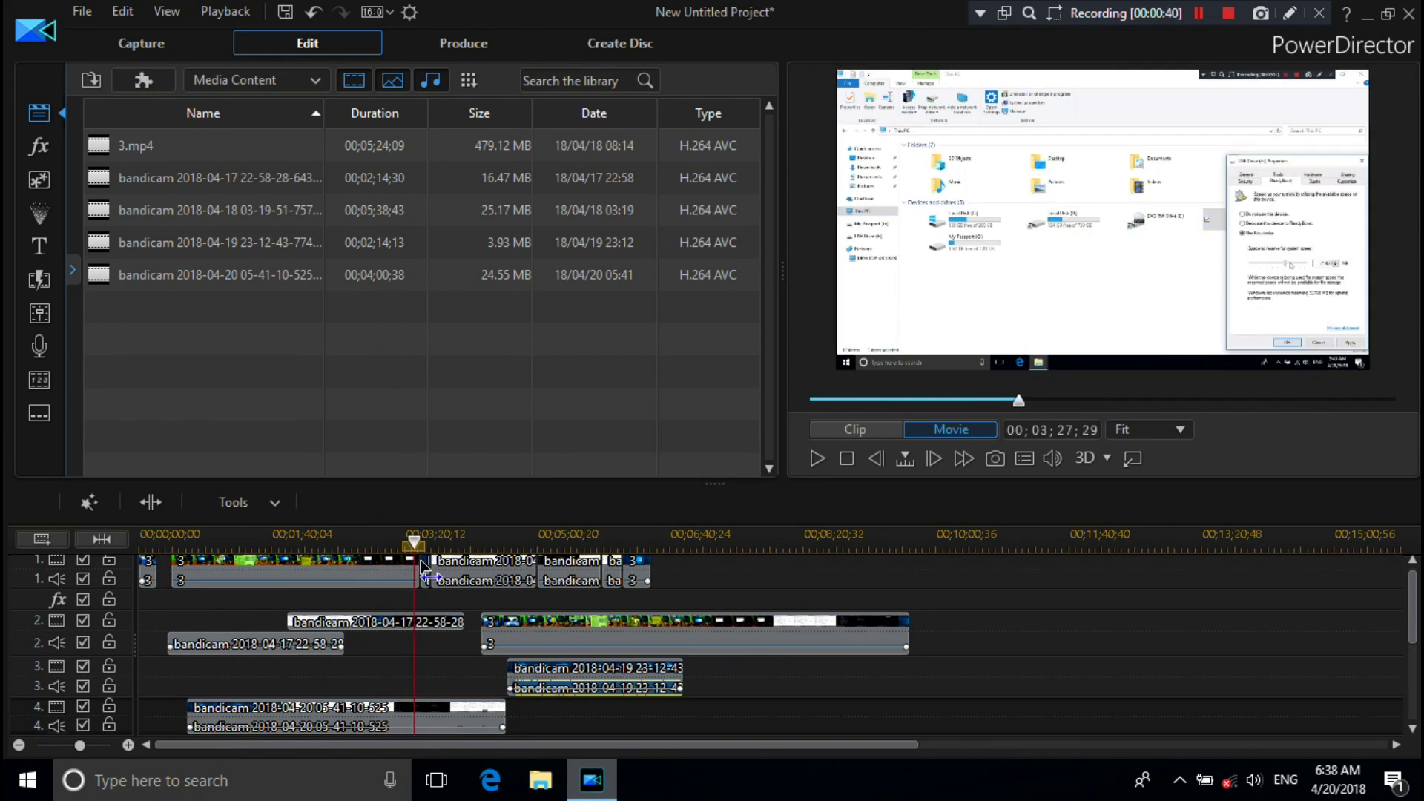
Drag the PowerDirector playhead back from 00;03;27;29 to about 00;03;04;43
left_click_drag(426, 572, 396, 571)
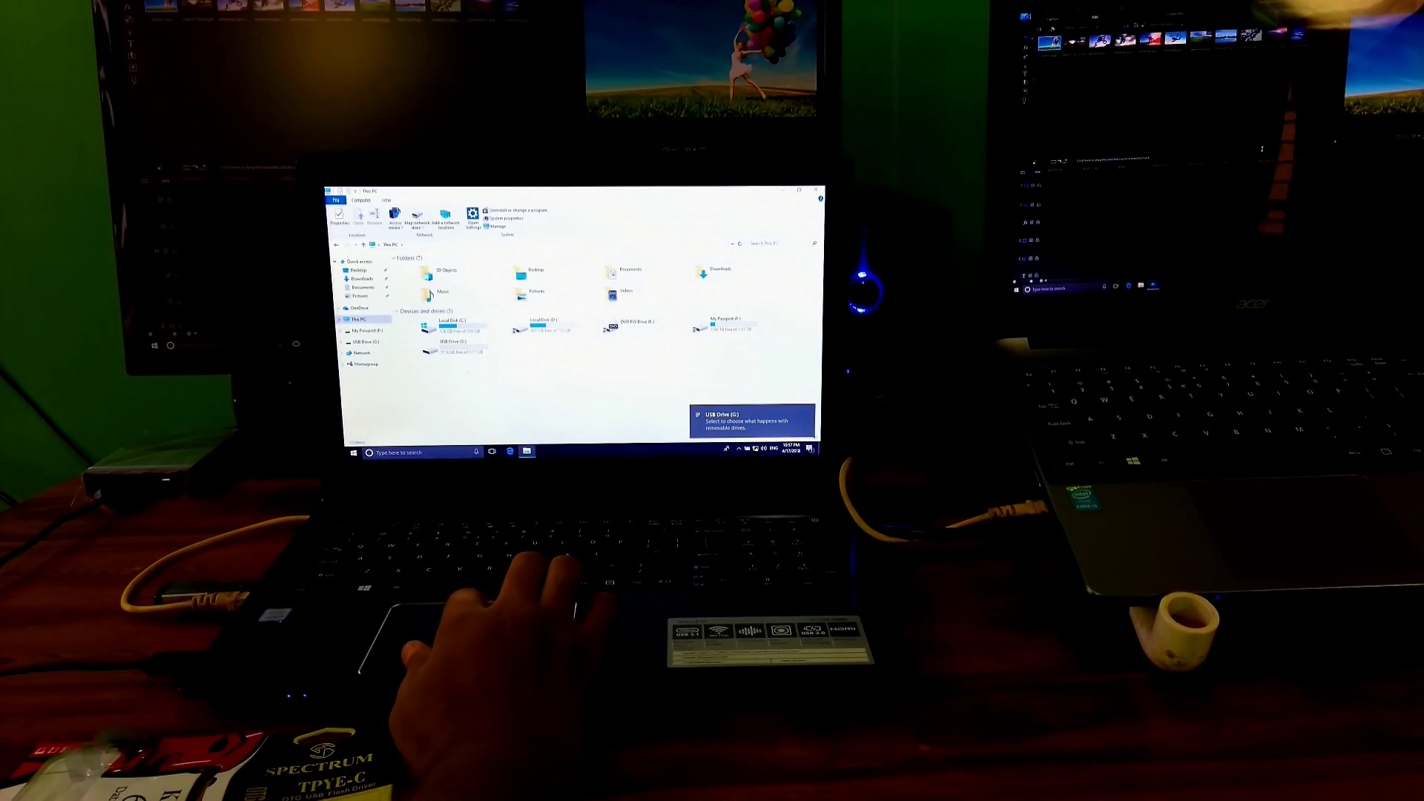
Eject USB Drive (F:) and dismiss the Safe To Remove Hardware notification
left_click(456, 350)
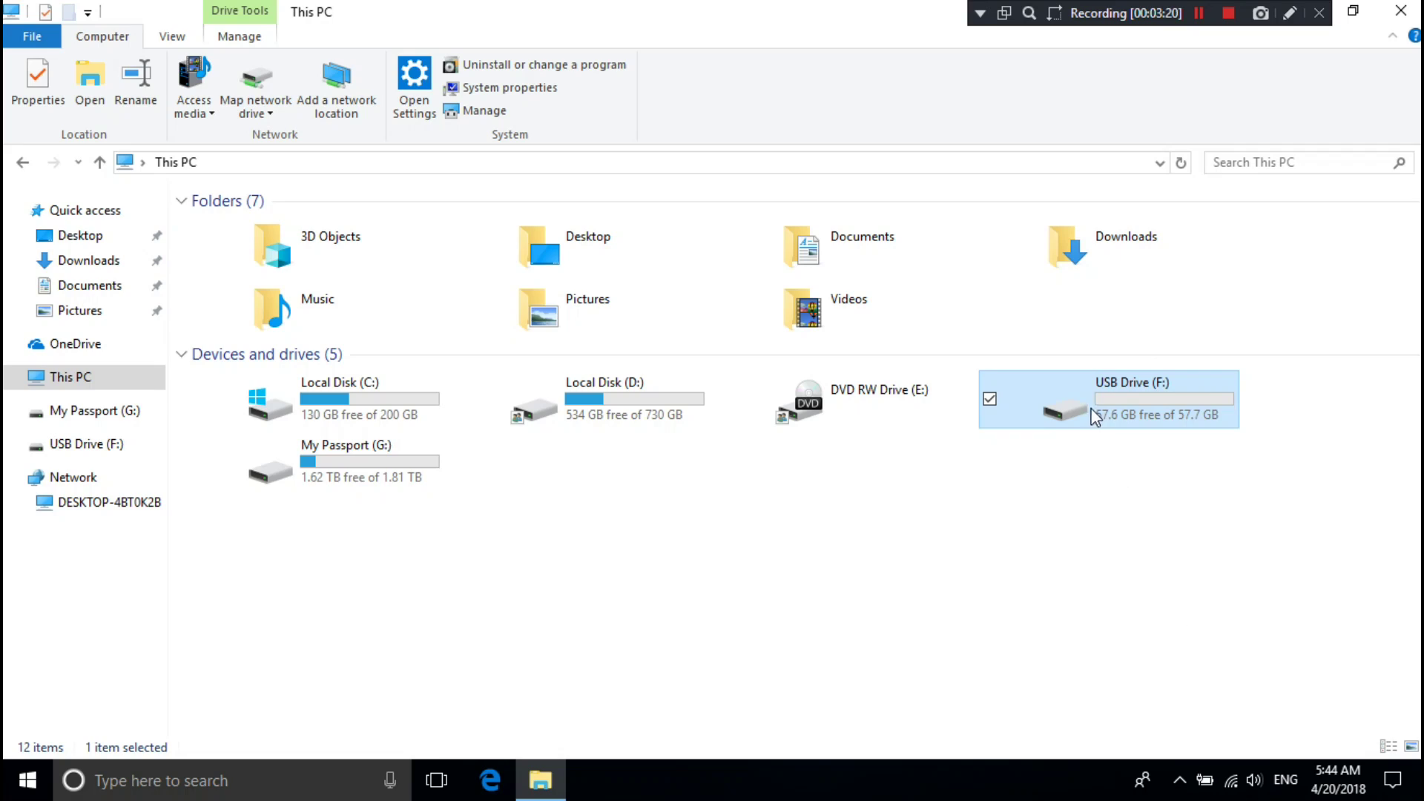
right_click(1166, 403)
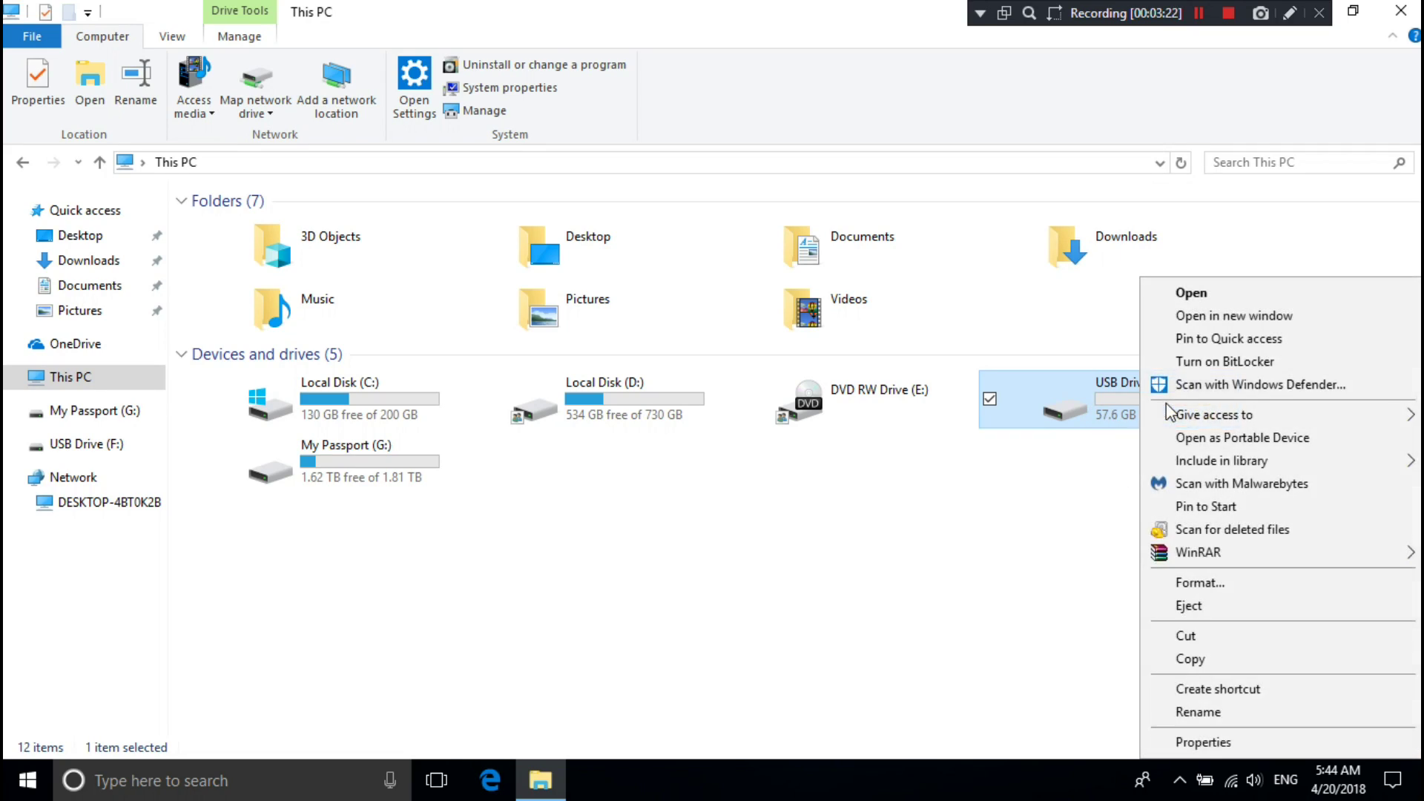
left_click(1189, 605)
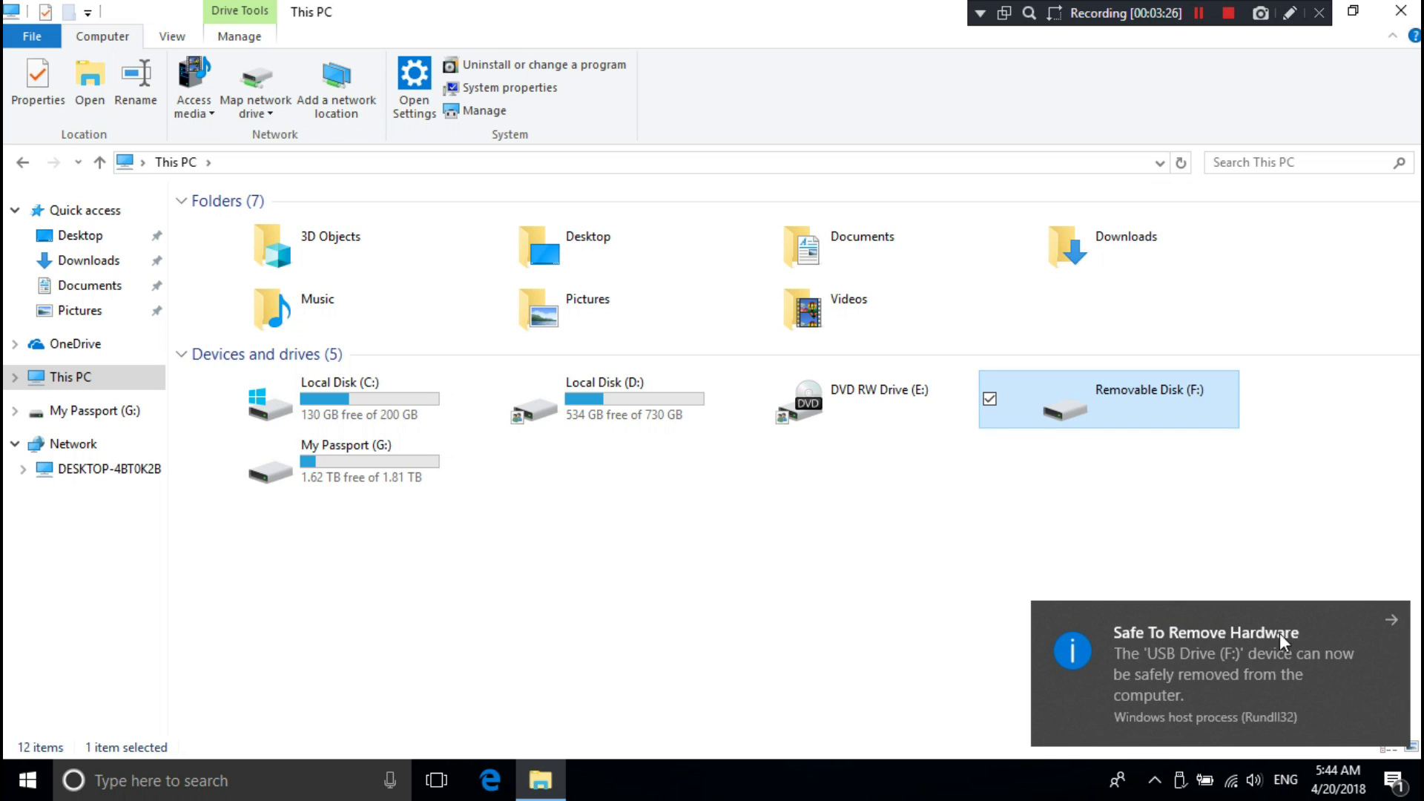
left_click(1394, 619)
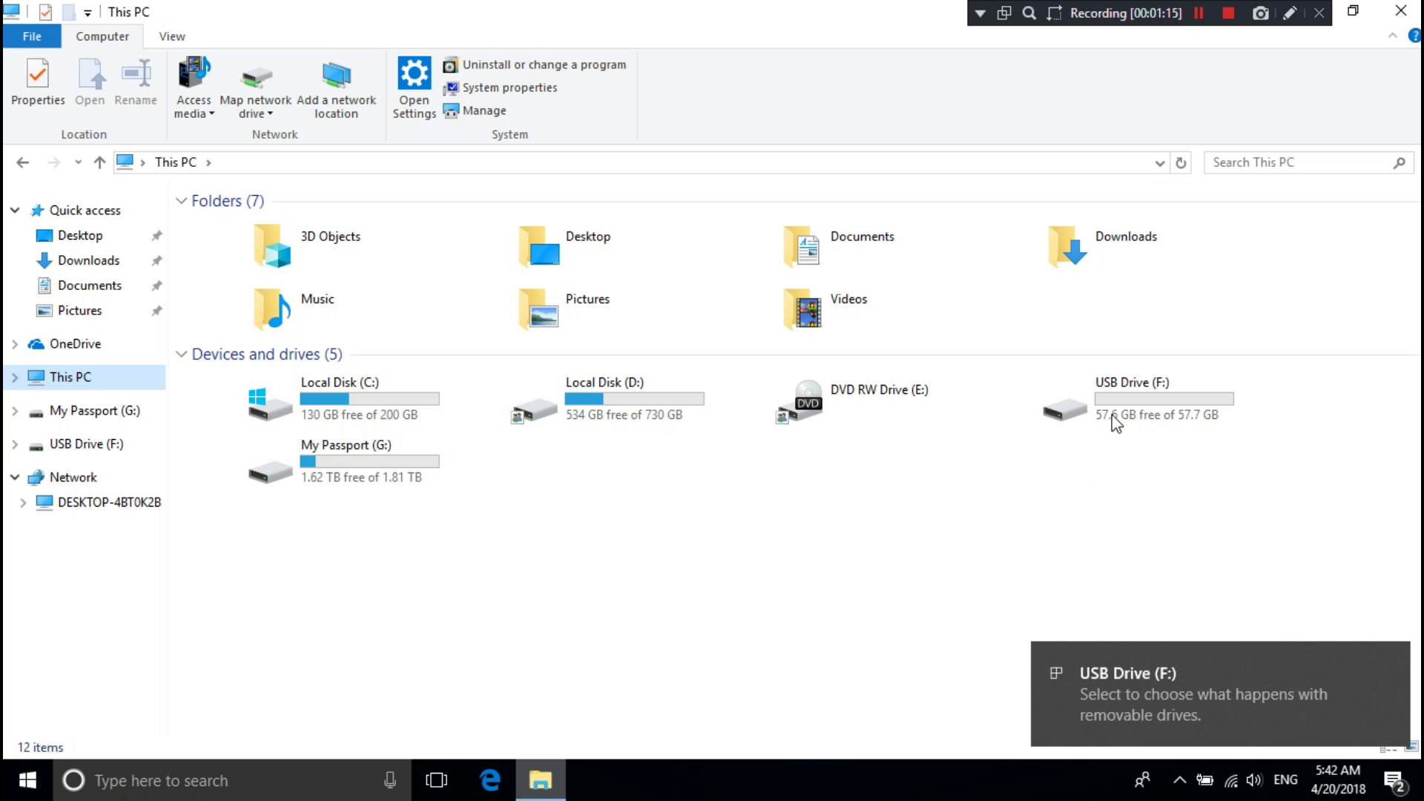
left_click(1158, 408)
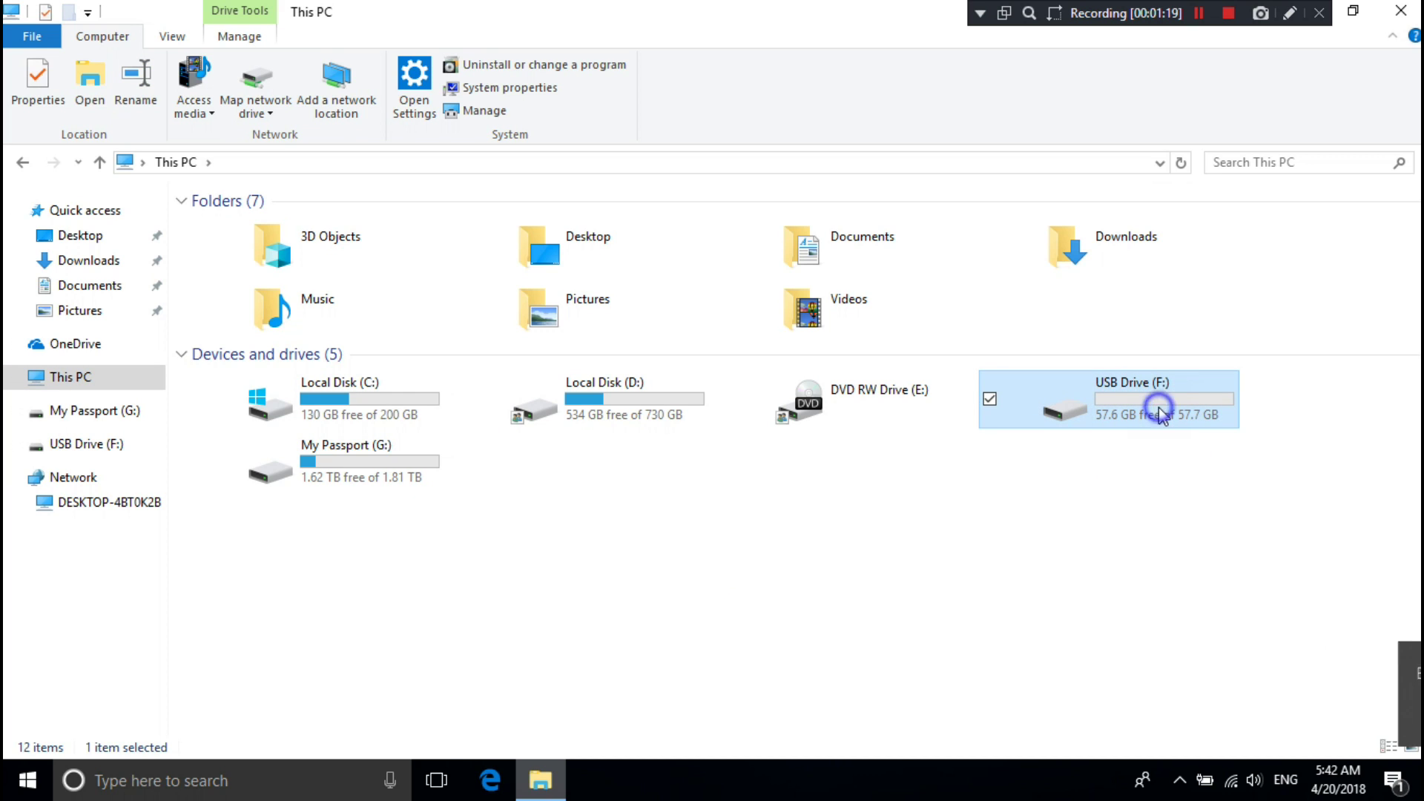
Format USB Drive (F:) as NTFS, accept the erase warning, and close the format window
right_click(1159, 415)
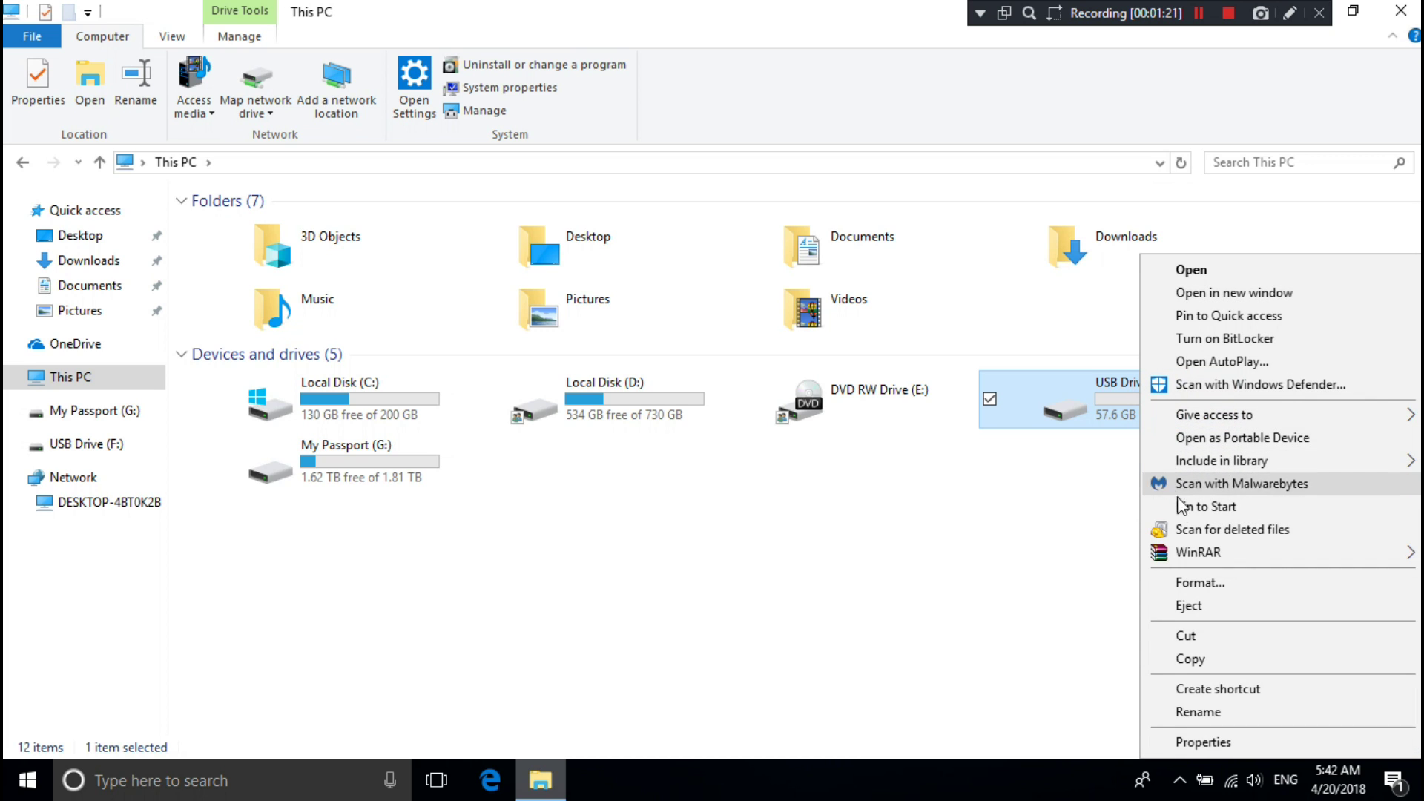
left_click(1199, 583)
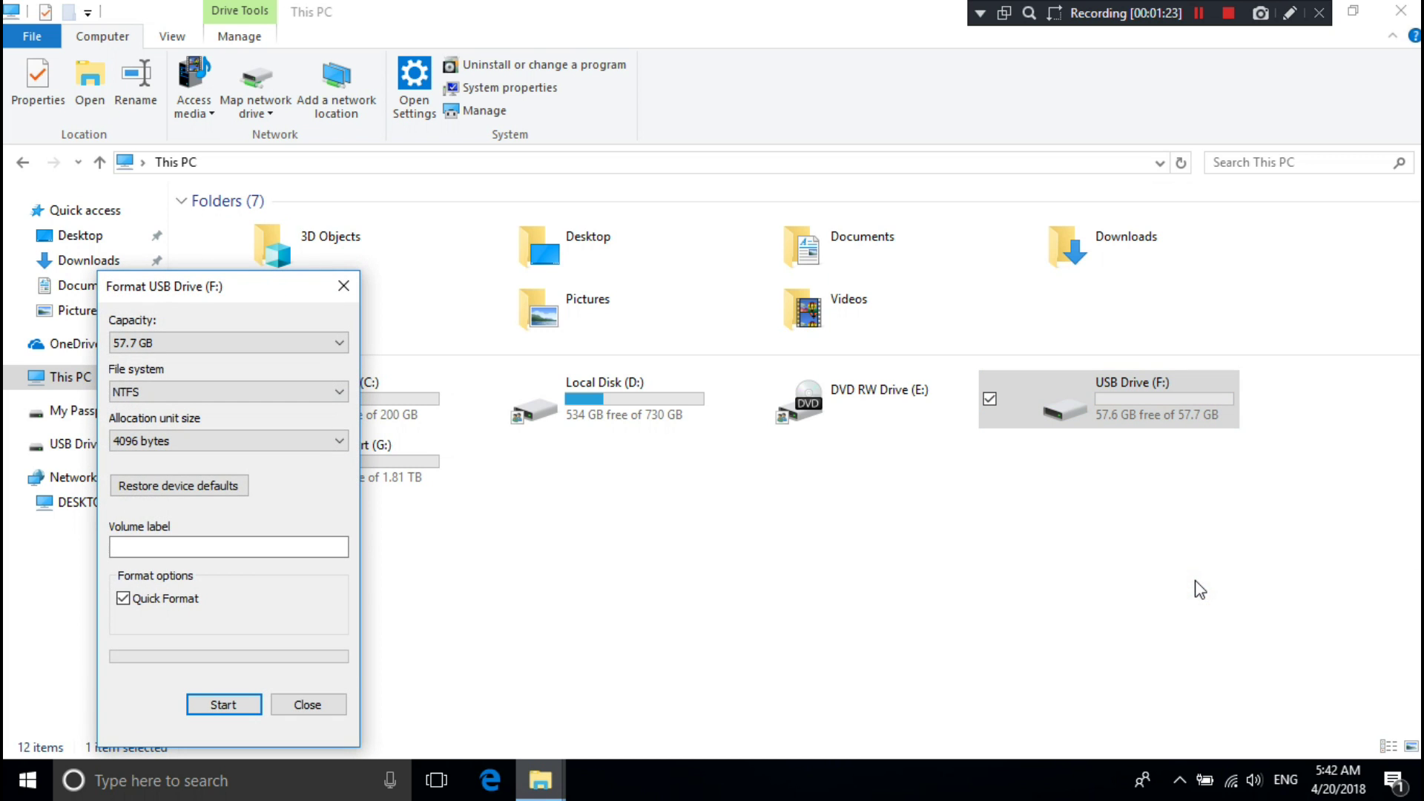
left_click(223, 392)
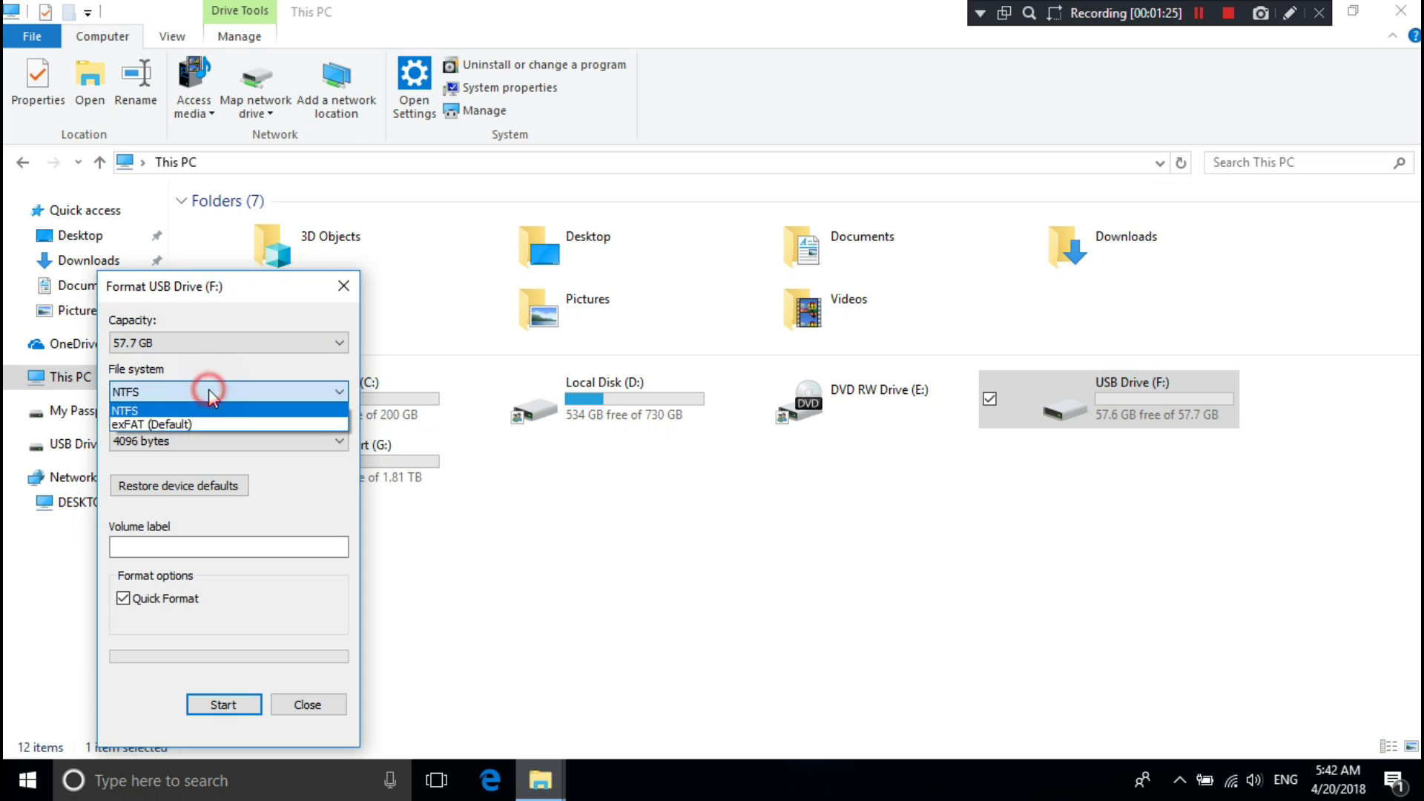
left_click(139, 391)
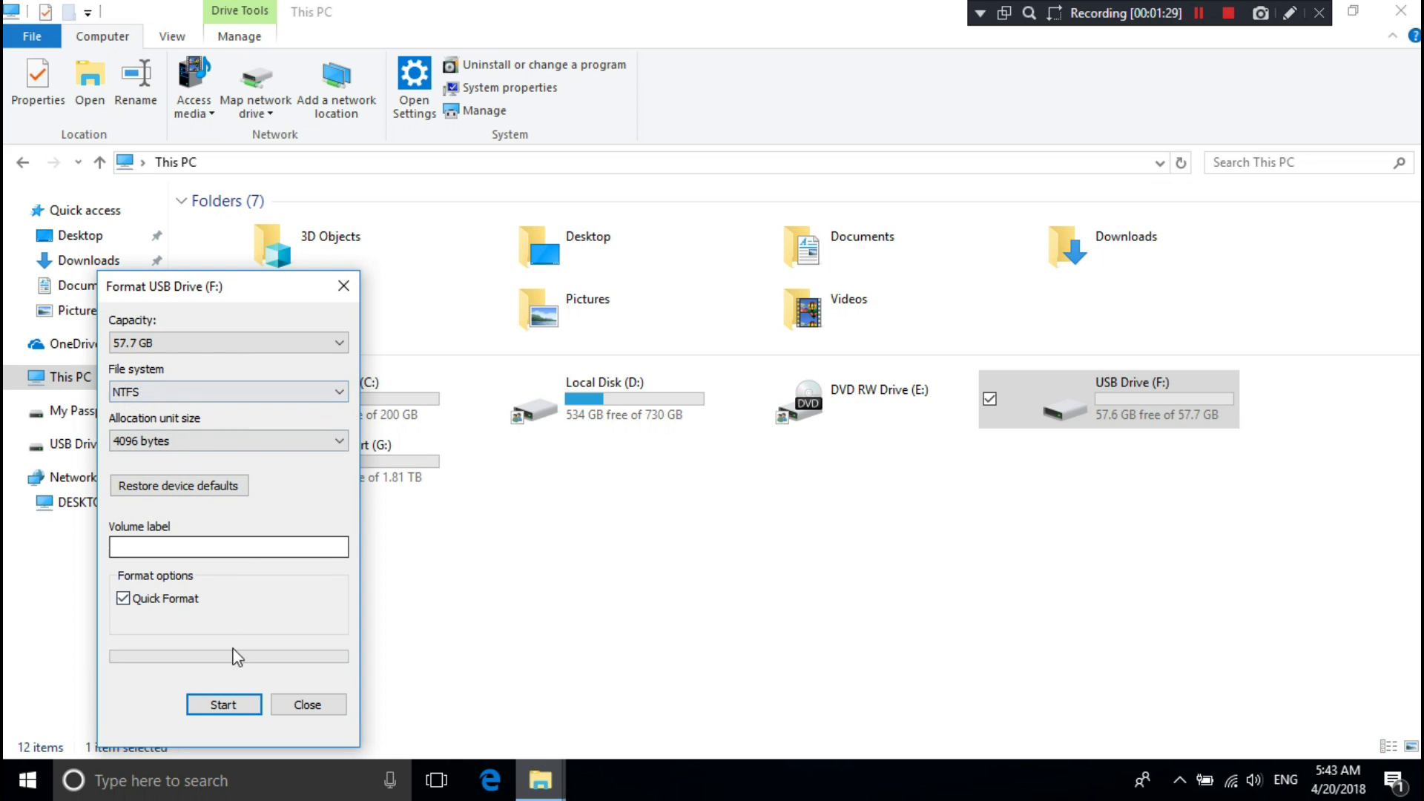
left_click(224, 704)
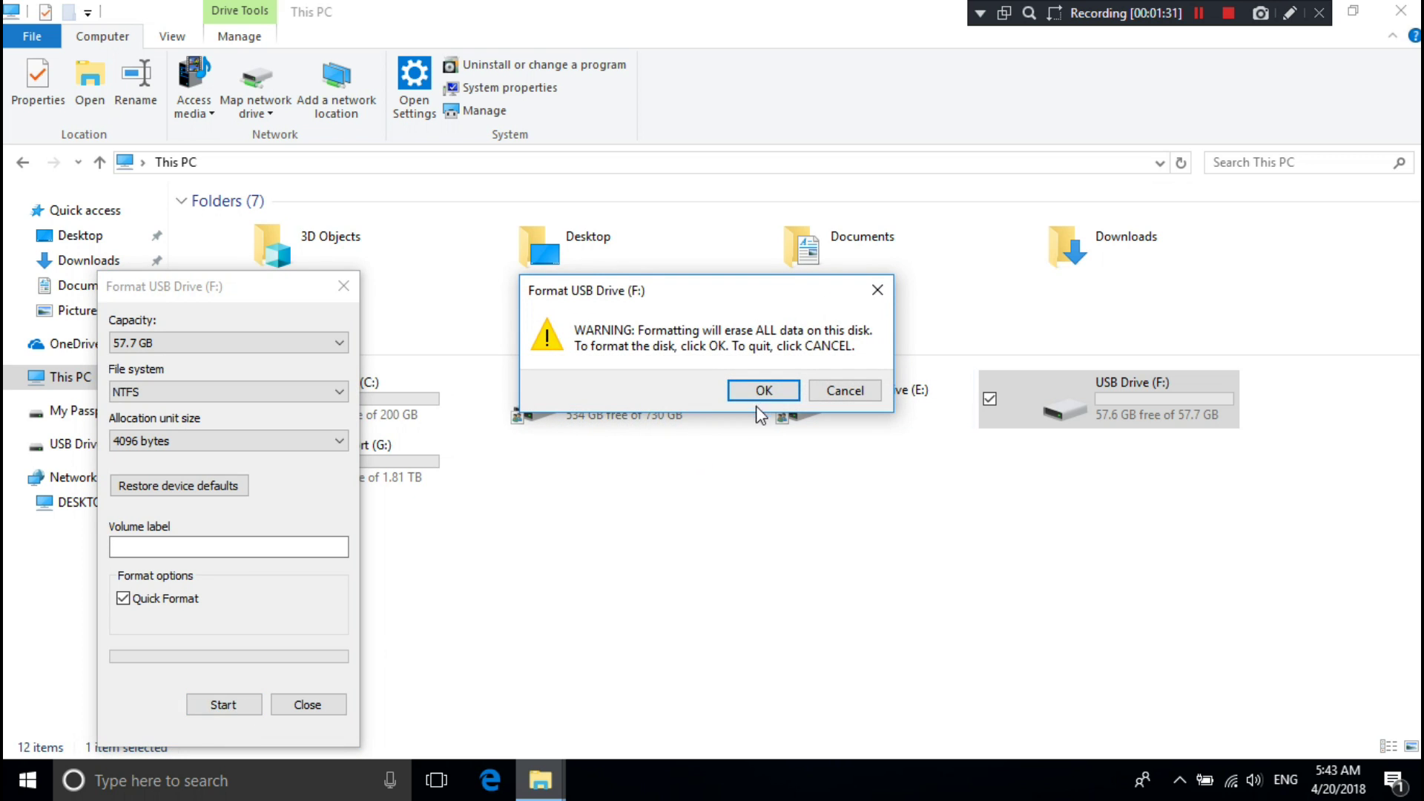
left_click(764, 392)
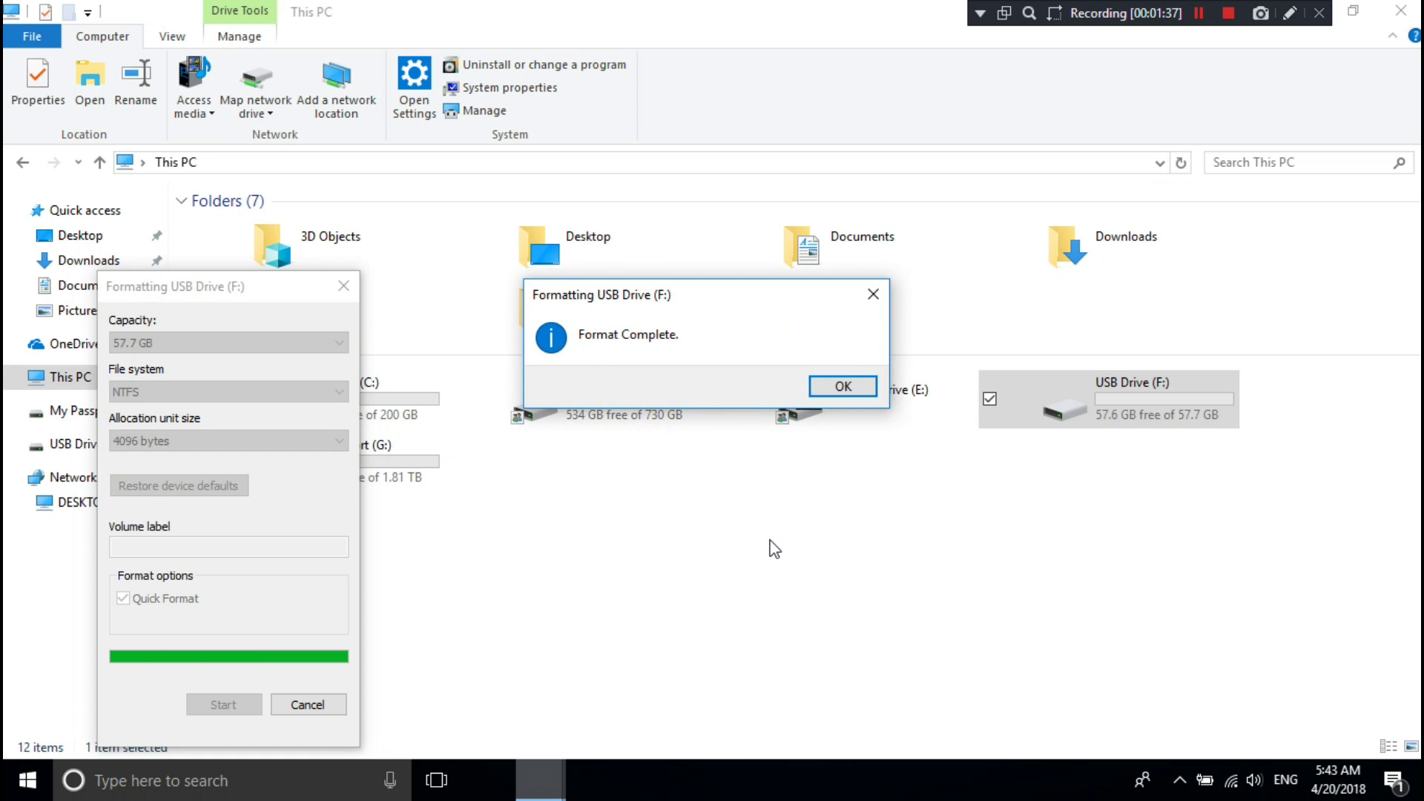
left_click(842, 386)
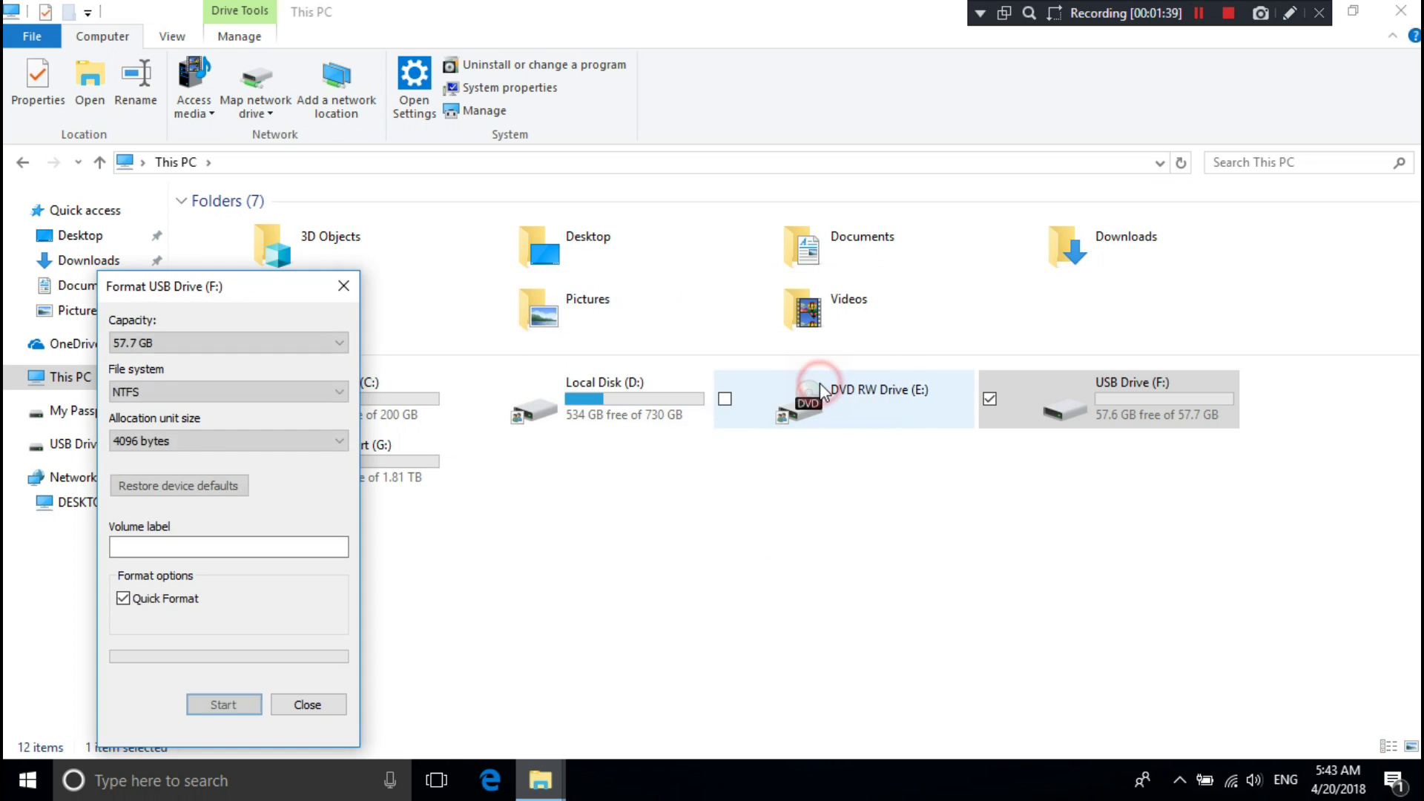
left_click(308, 704)
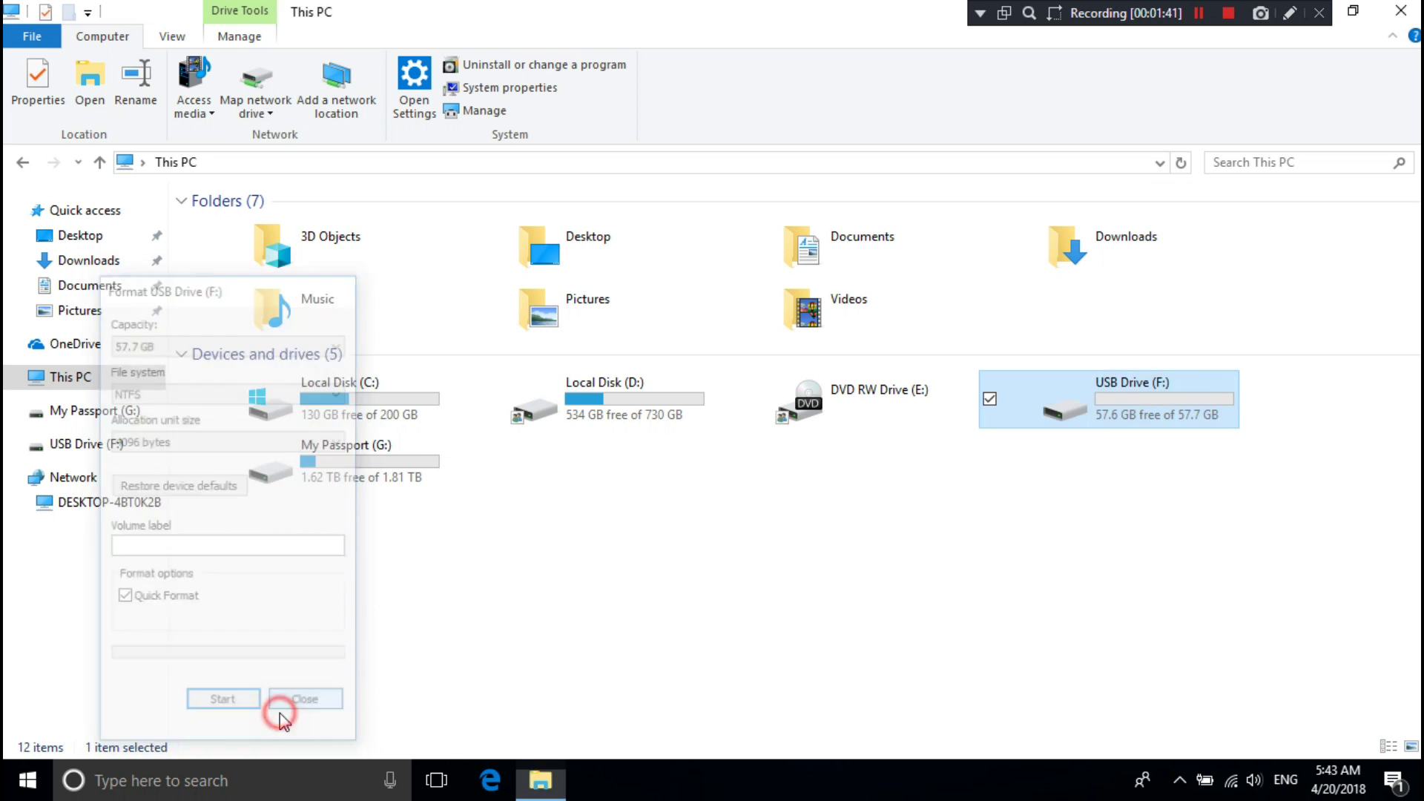
Turn on 'Use this device' for USB Drive (F:) ReadyBoost with 32768 MB reserved, and apply
right_click(1087, 411)
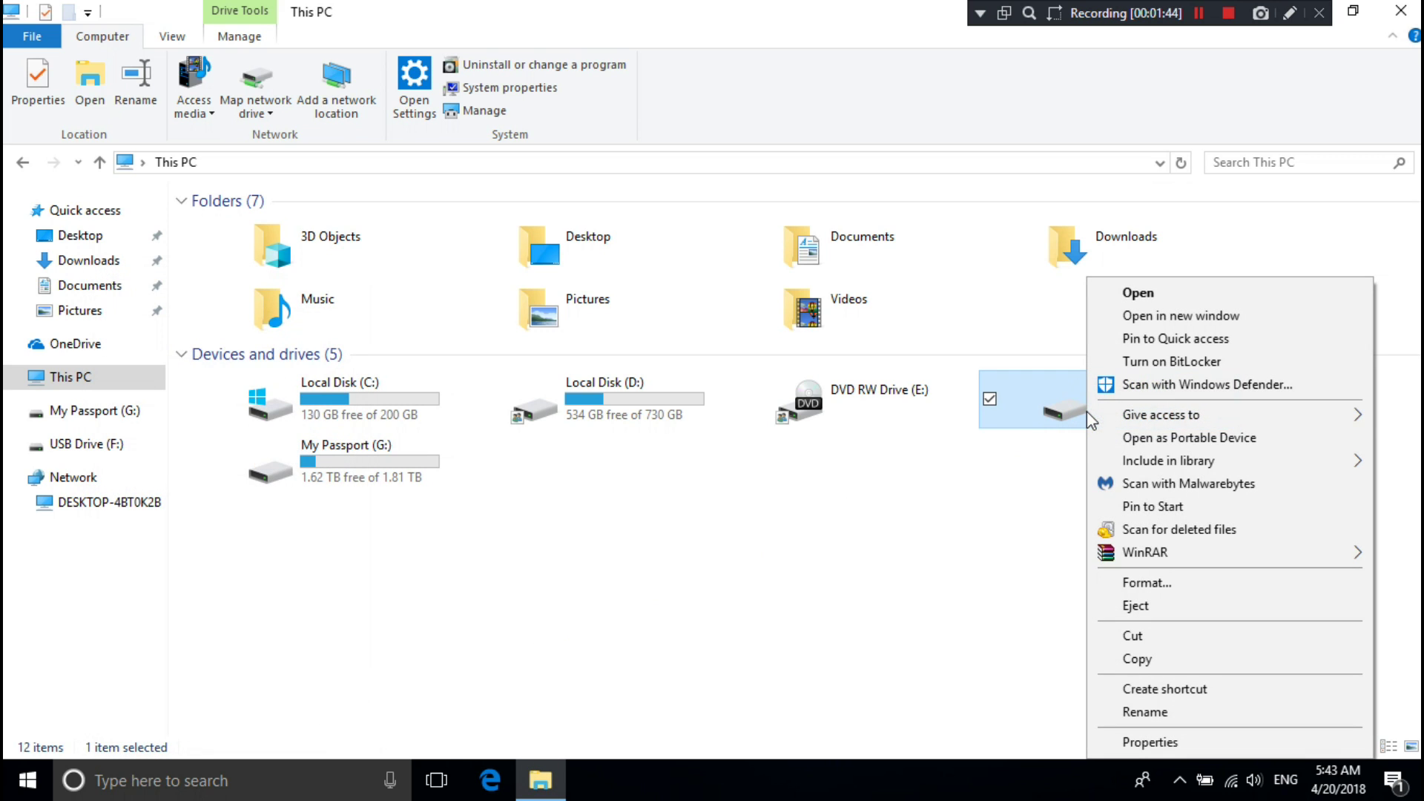
left_click(1129, 739)
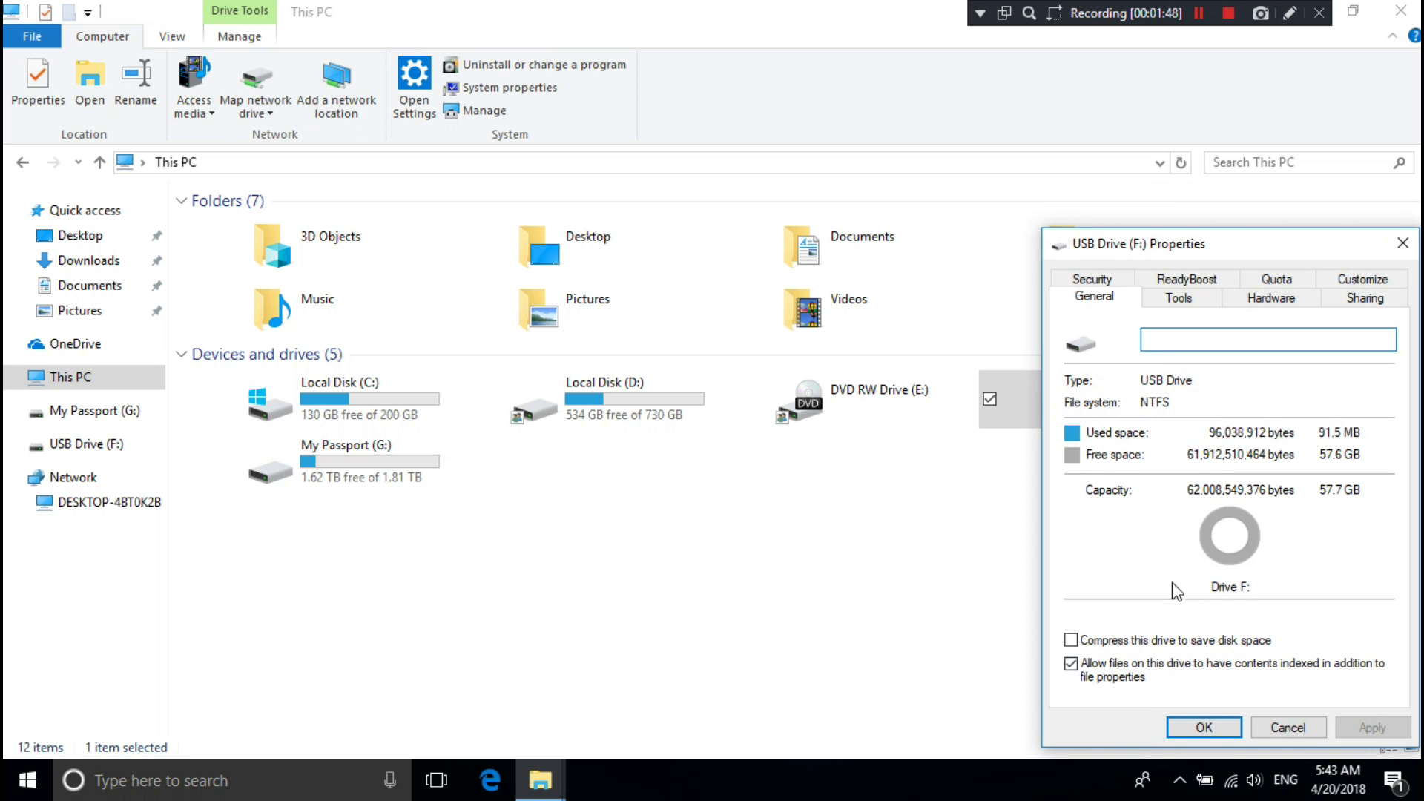
left_click(1197, 280)
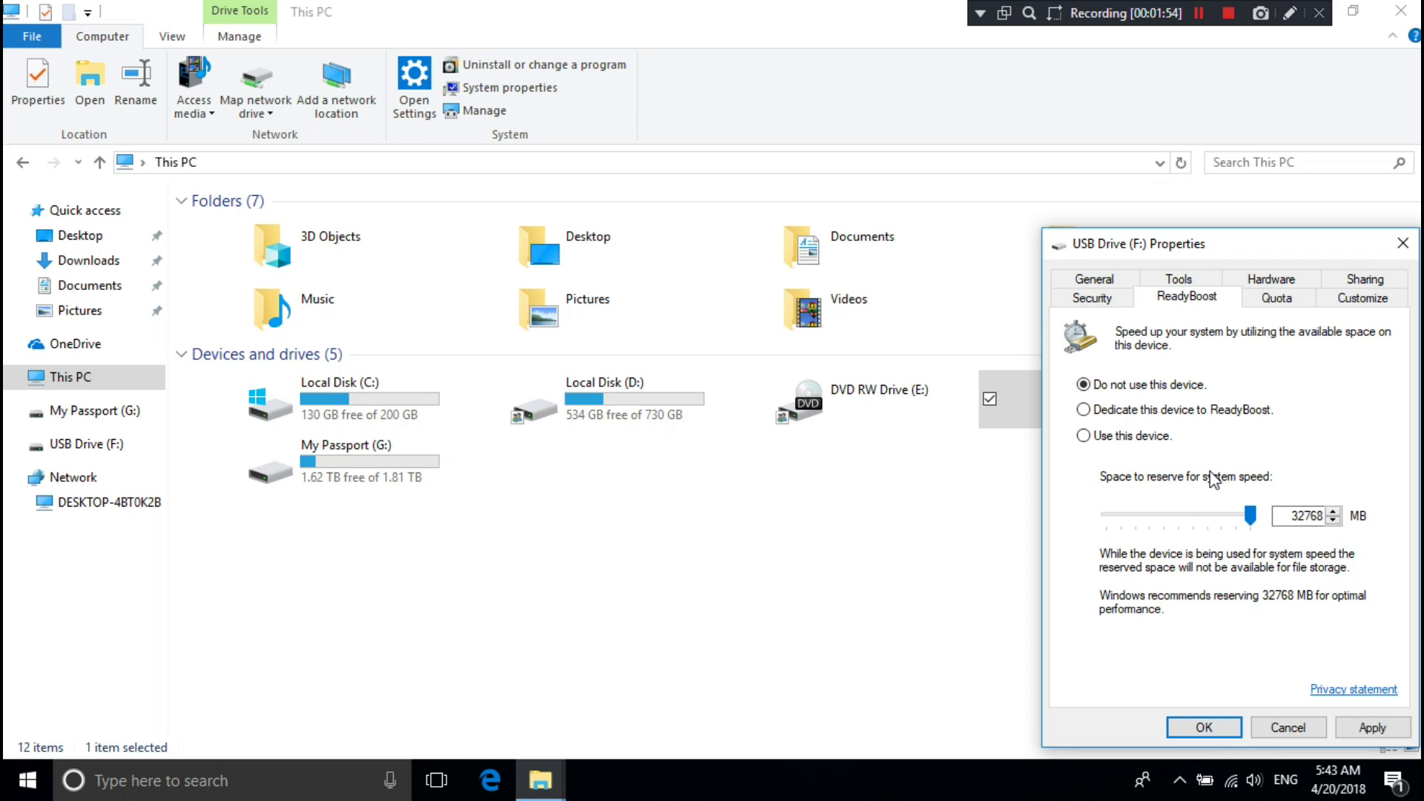
left_click(1109, 411)
left_click(1118, 437)
mouse_move(1252, 515)
left_mouse_down()
mouse_move(1194, 523)
mouse_move(1266, 520)
left_mouse_up()
left_click(1372, 729)
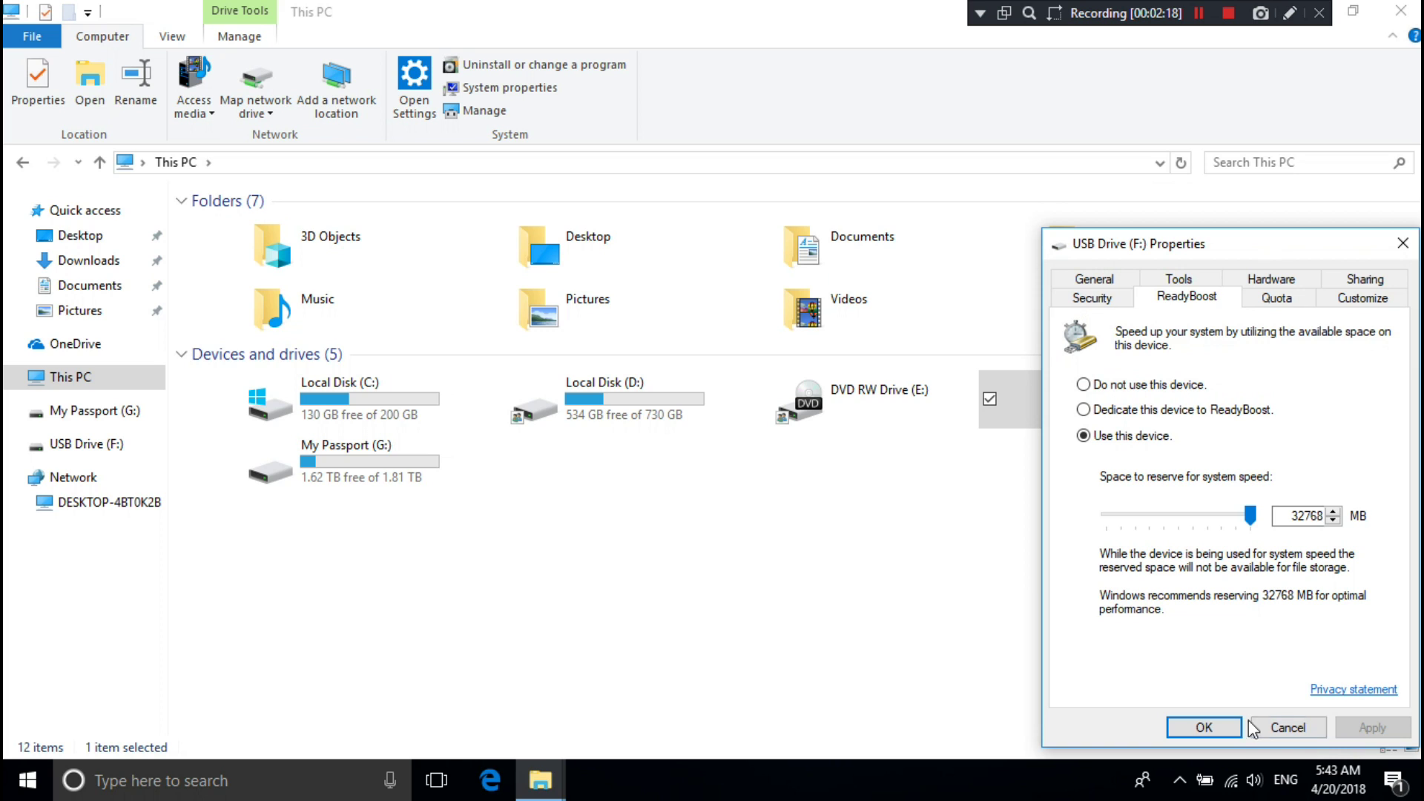
left_click(1204, 728)
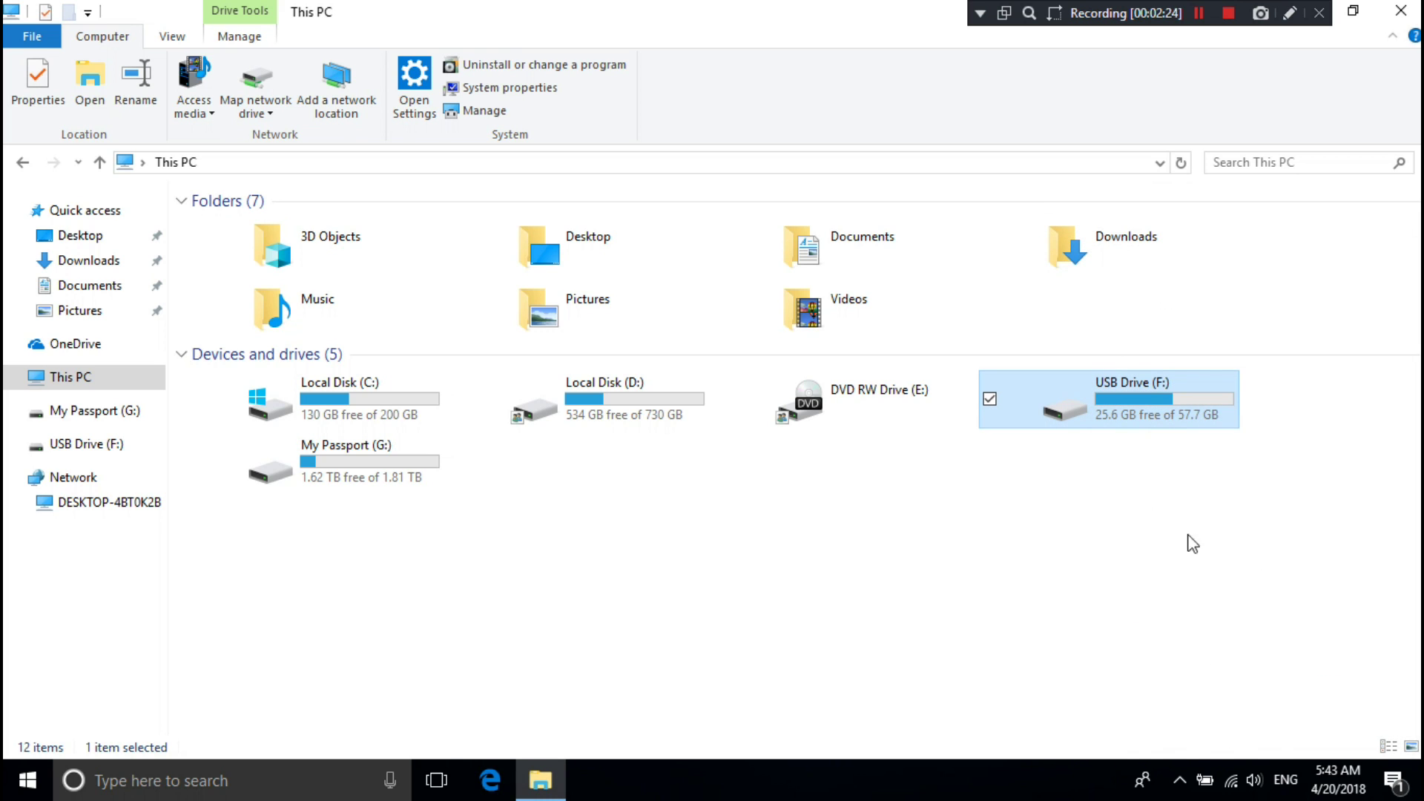
Open Settings > System > Storage for USB Drive (F:) and view its 32.0 GB Other category
left_click(1392, 780)
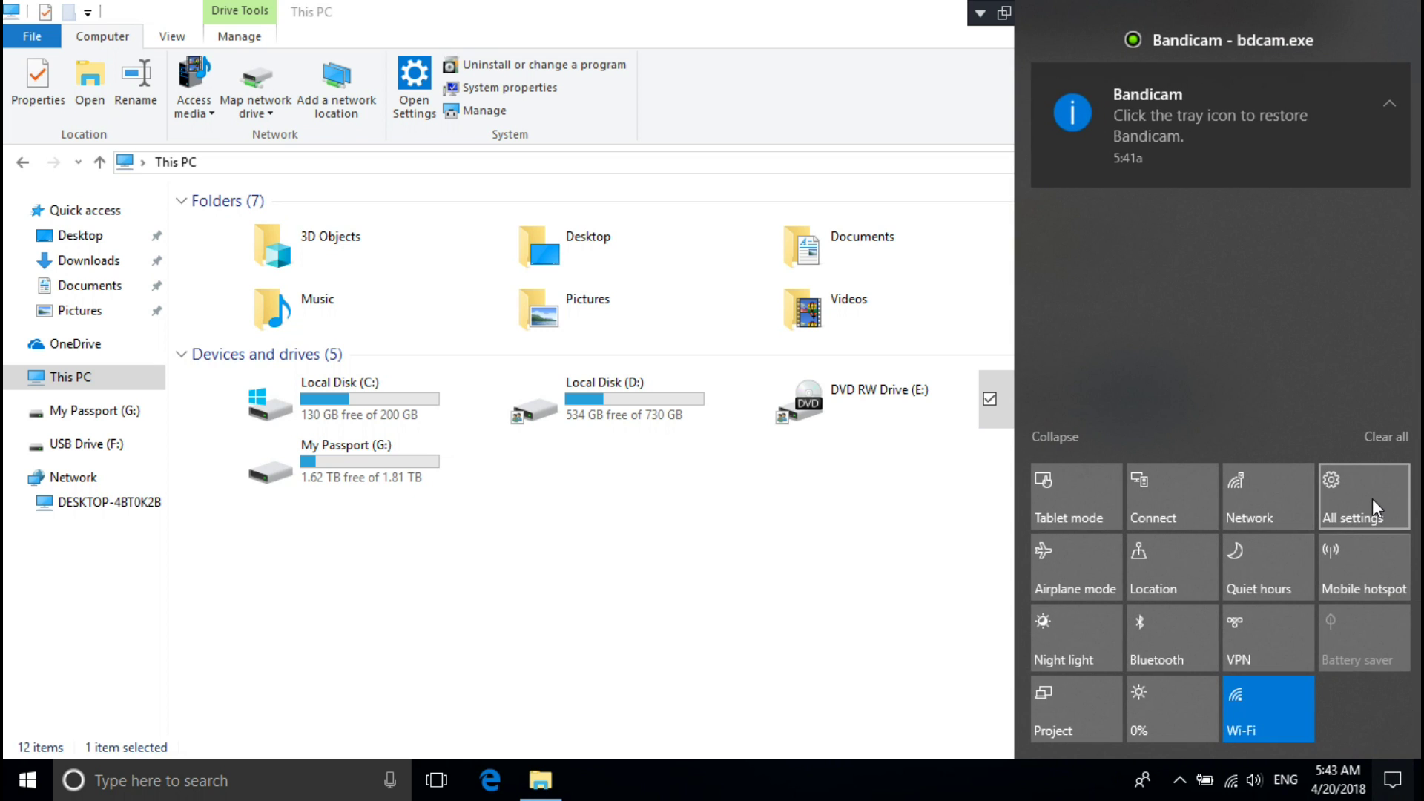
left_click(1363, 496)
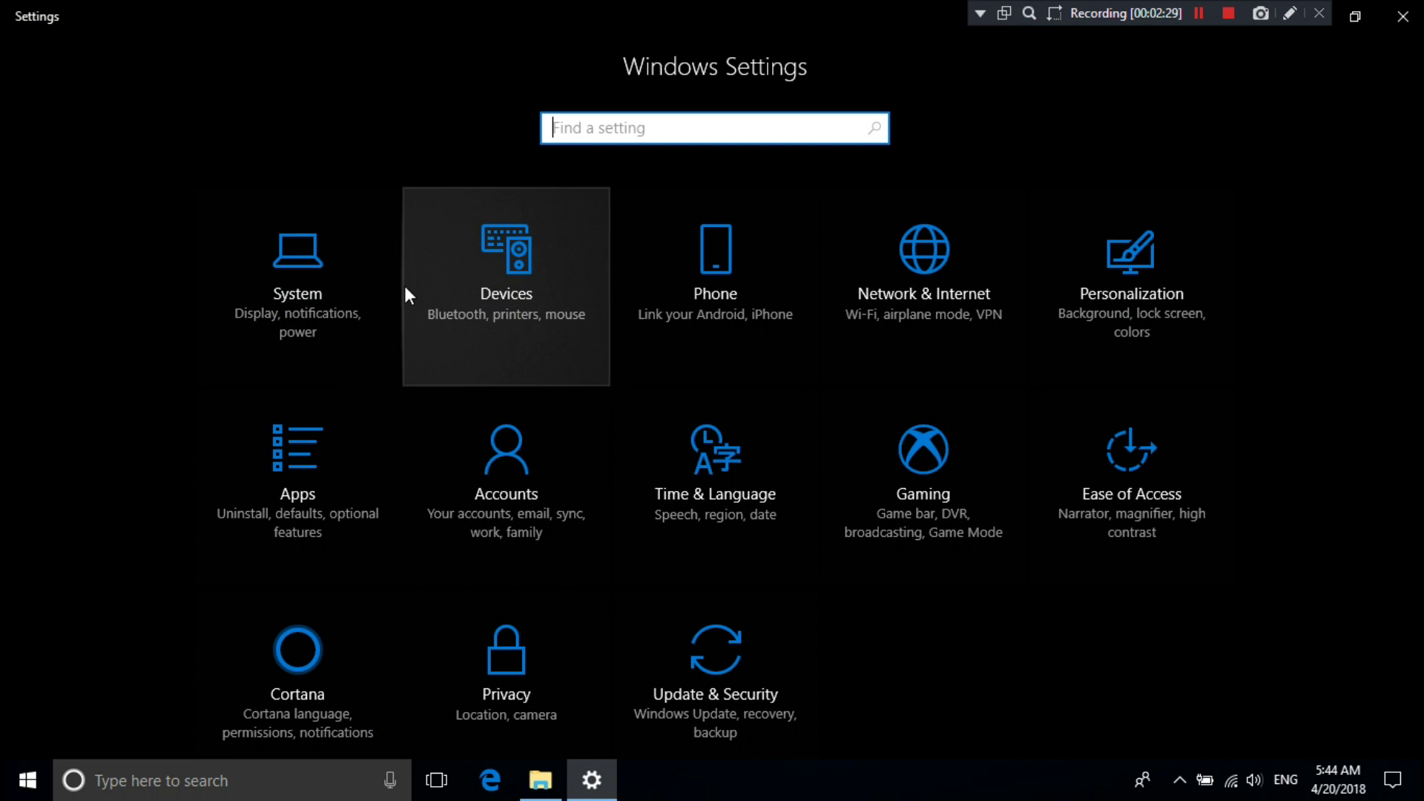
left_click(339, 271)
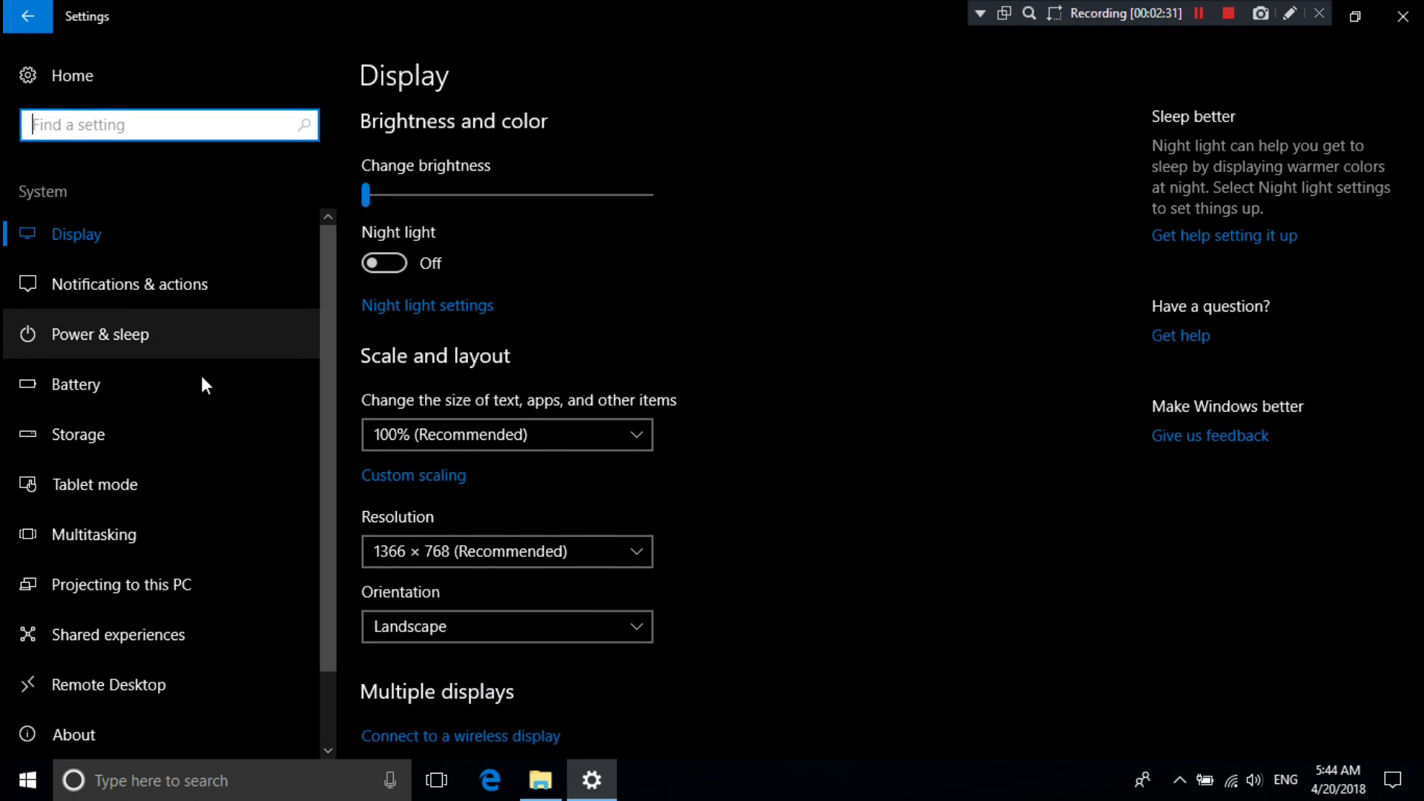
left_click(135, 431)
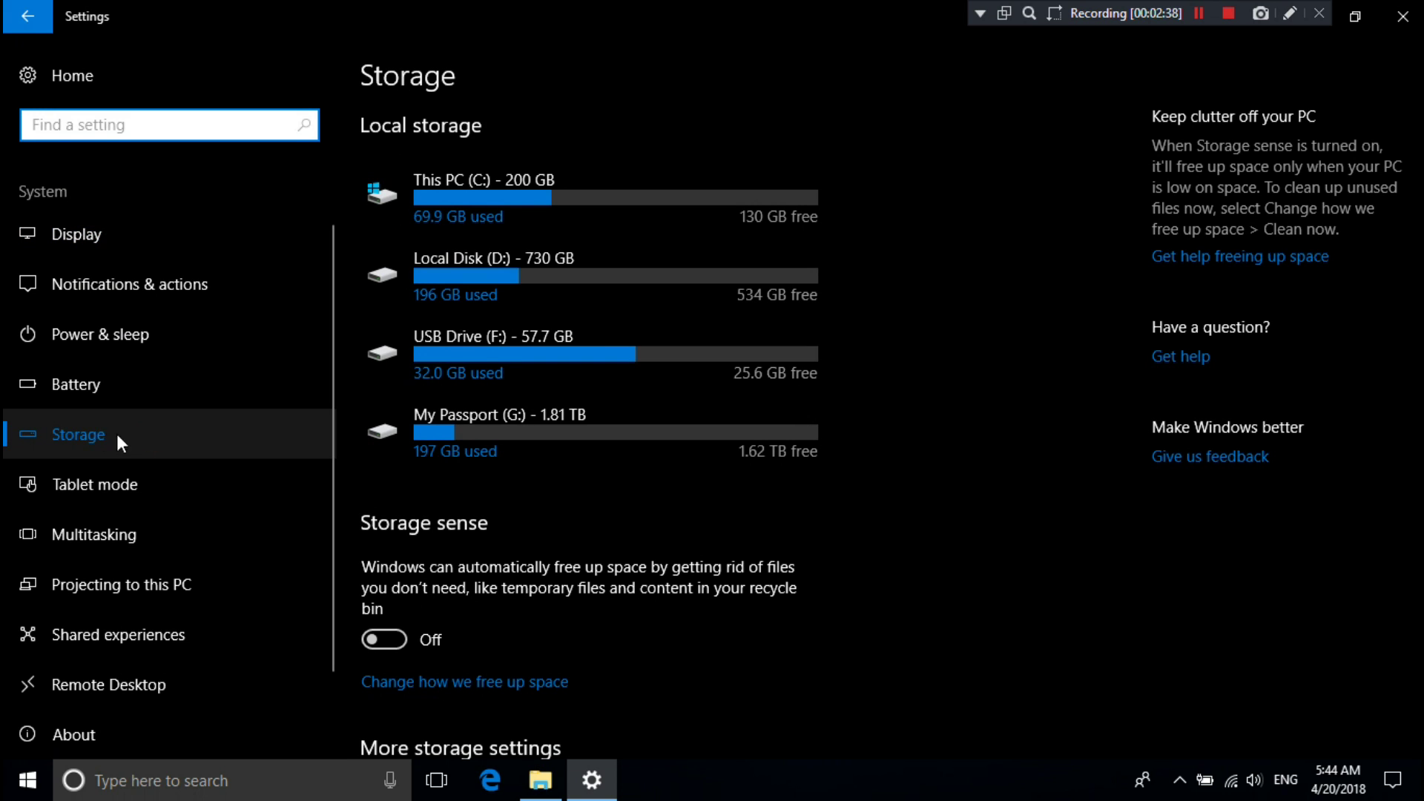
left_click(534, 358)
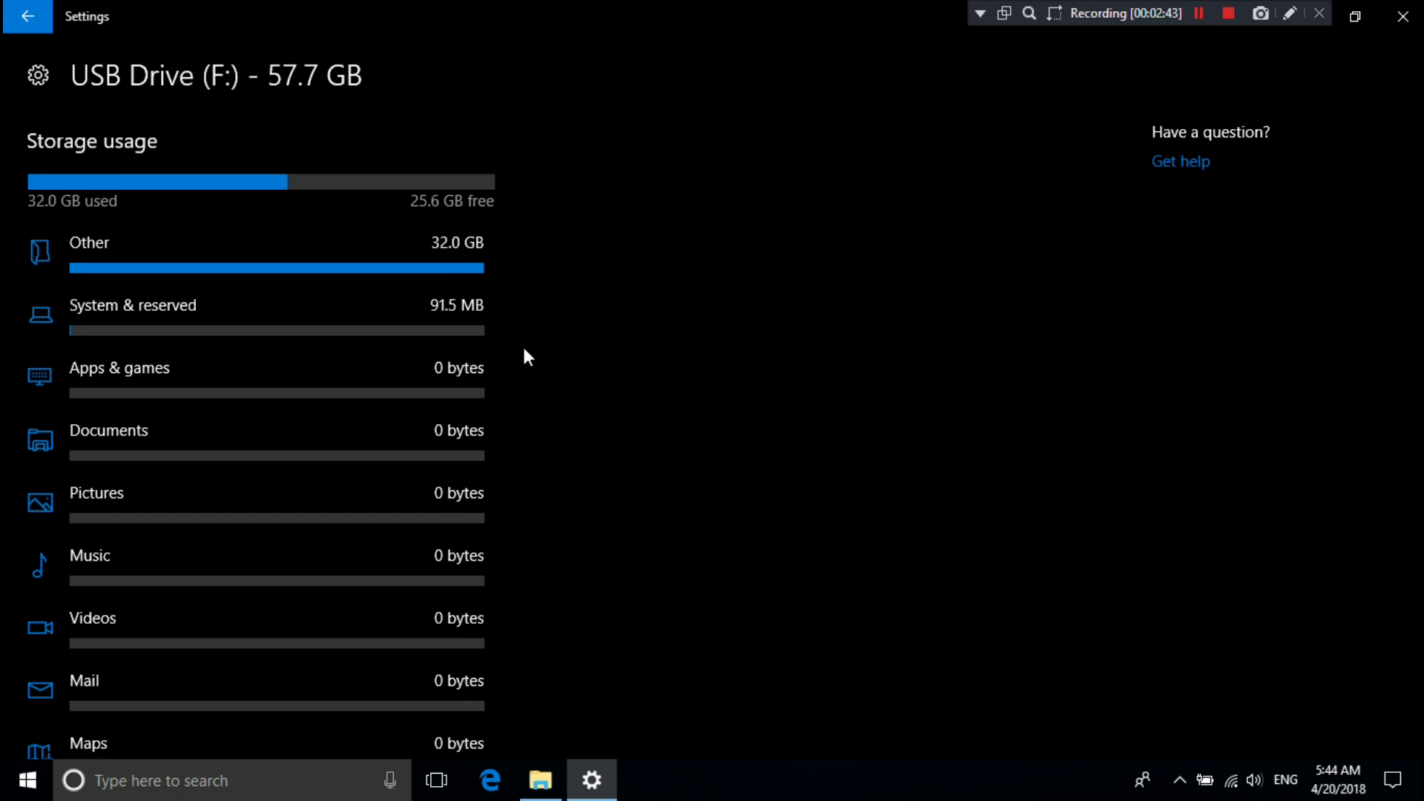
left_click(200, 253)
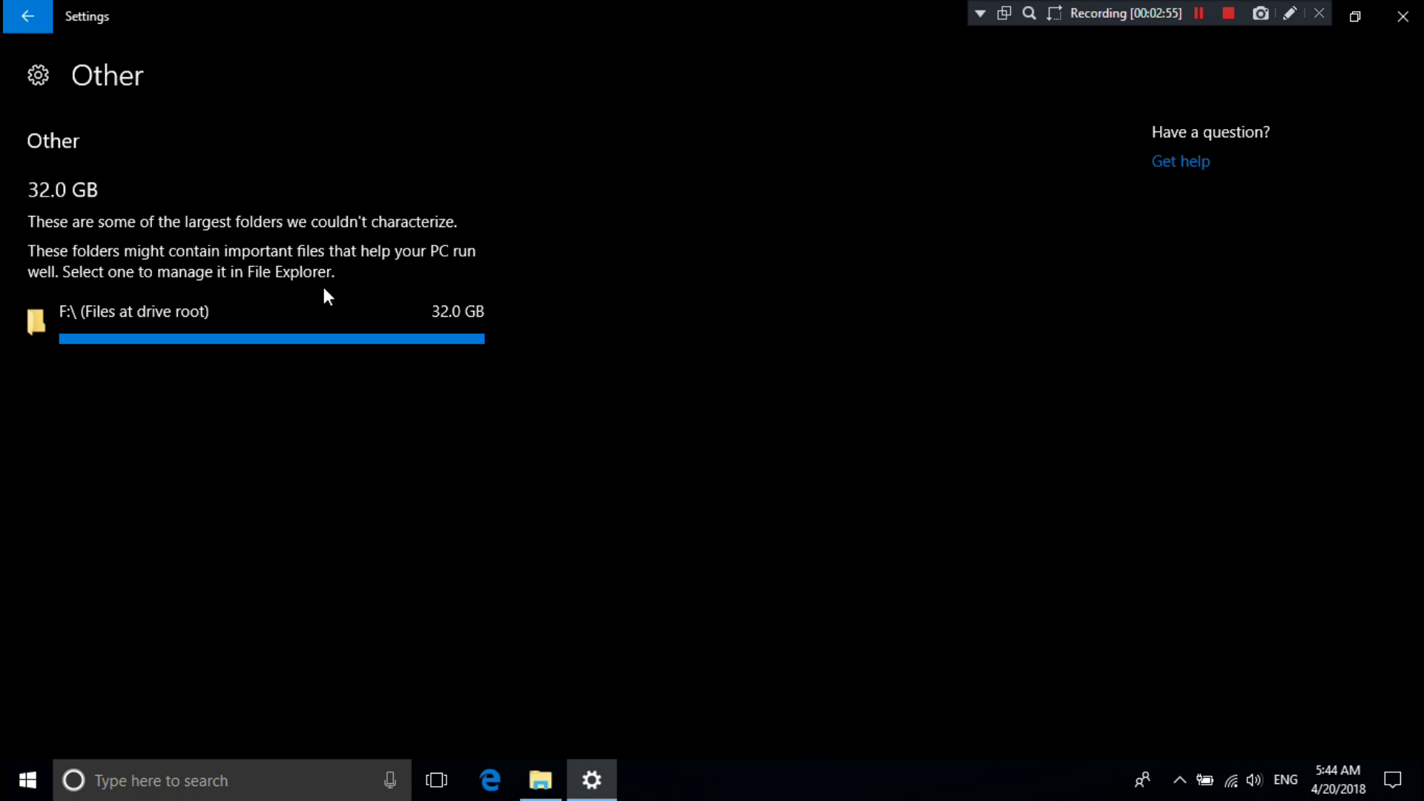
Close Settings and set USB Drive (F:) ReadyBoost to 'Do not use this device', then apply
left_click(1404, 15)
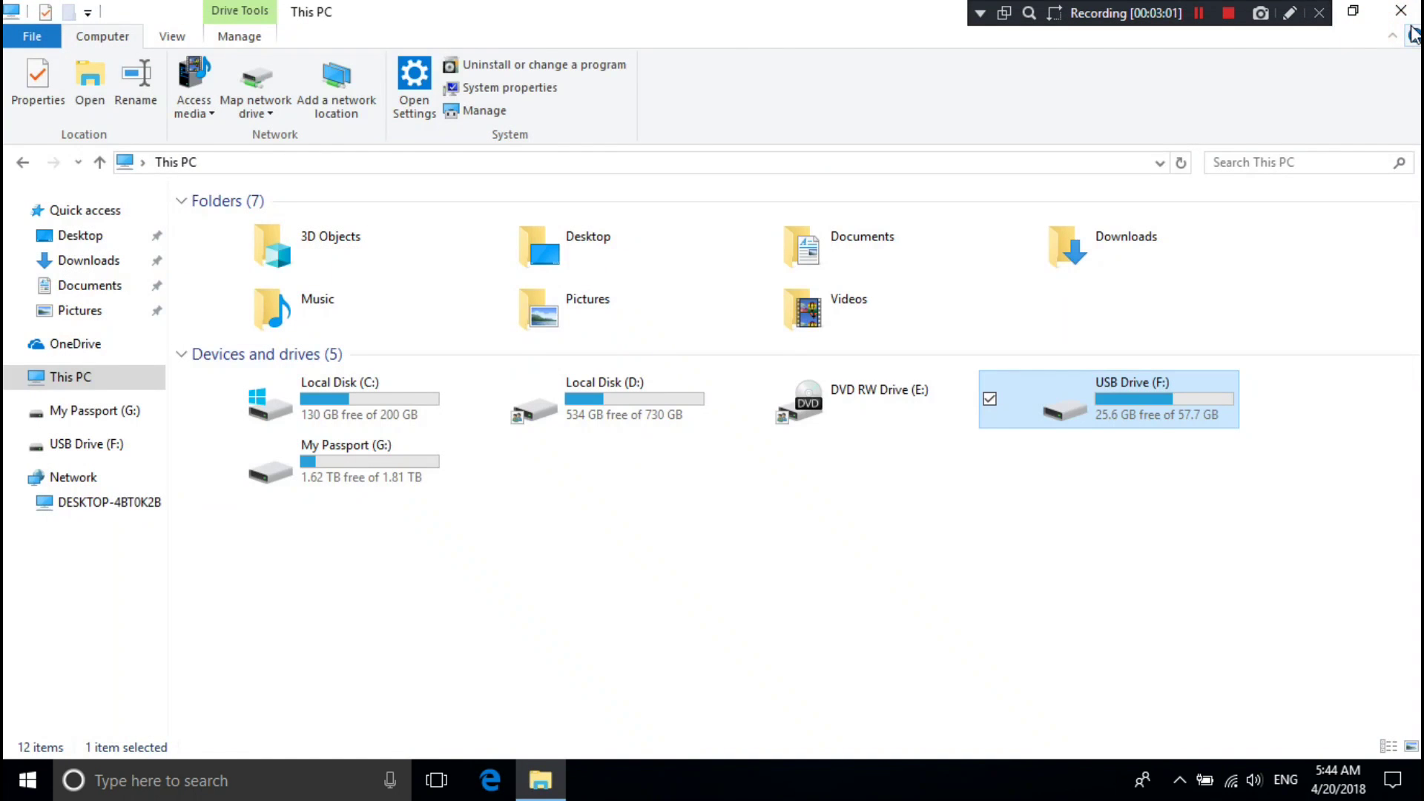
right_click(1167, 399)
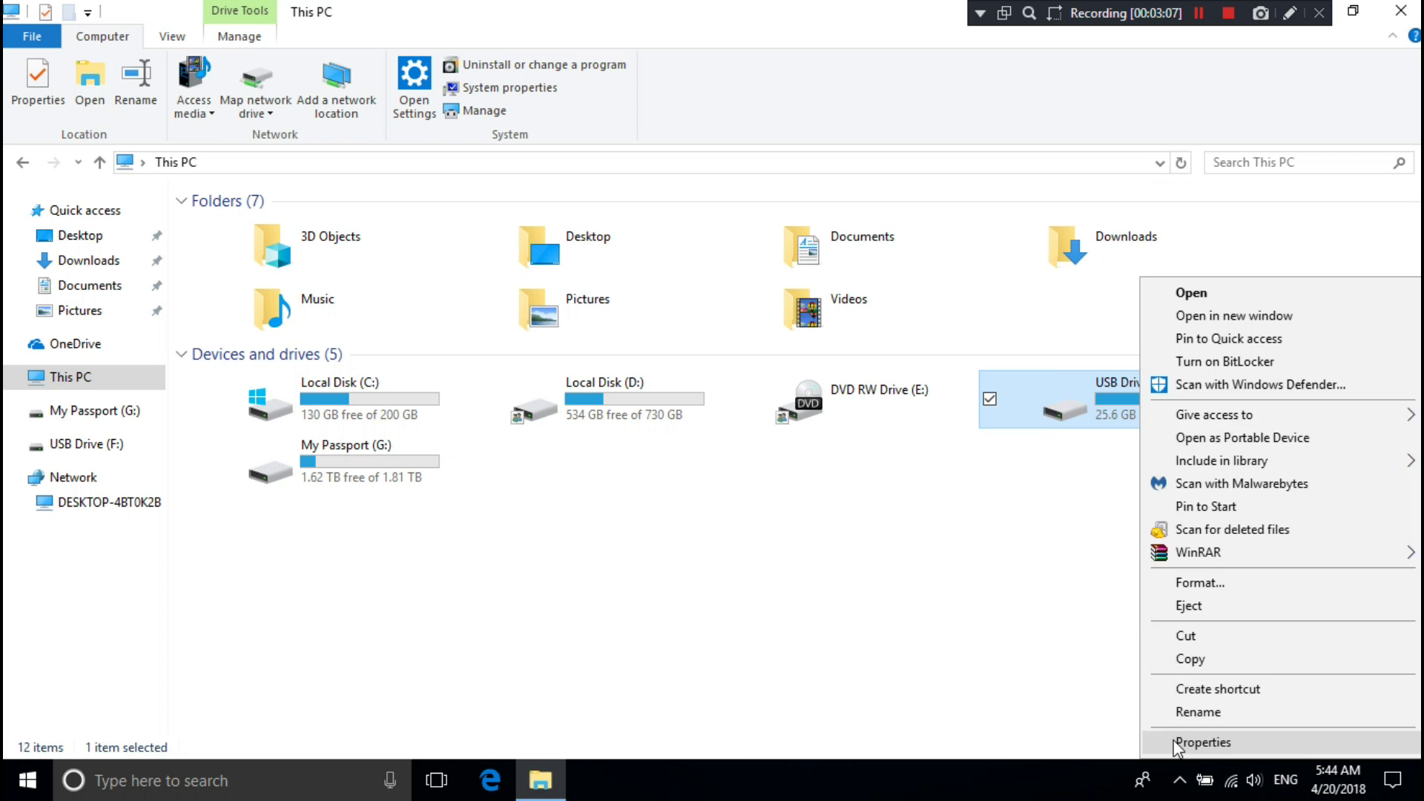
left_click(1203, 742)
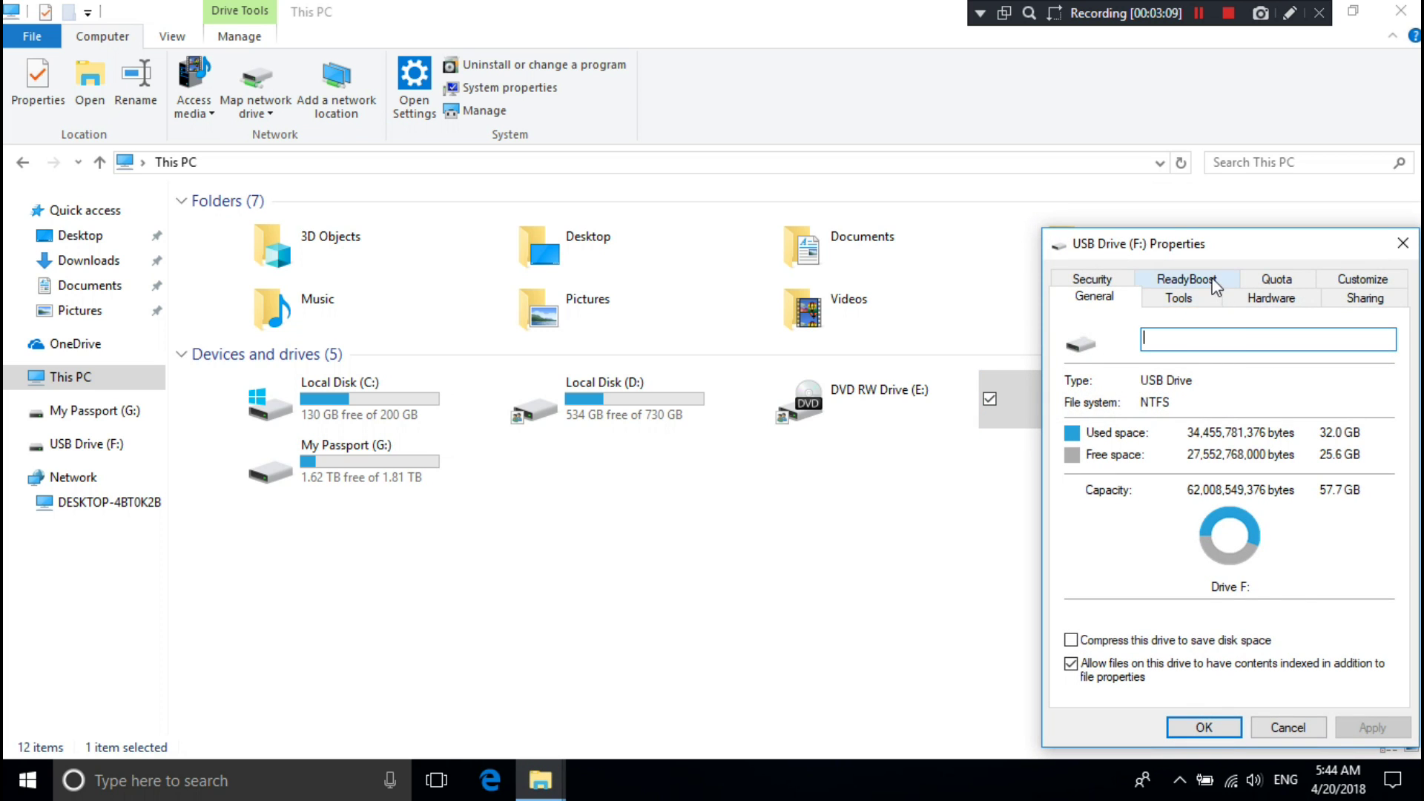
left_click(1188, 280)
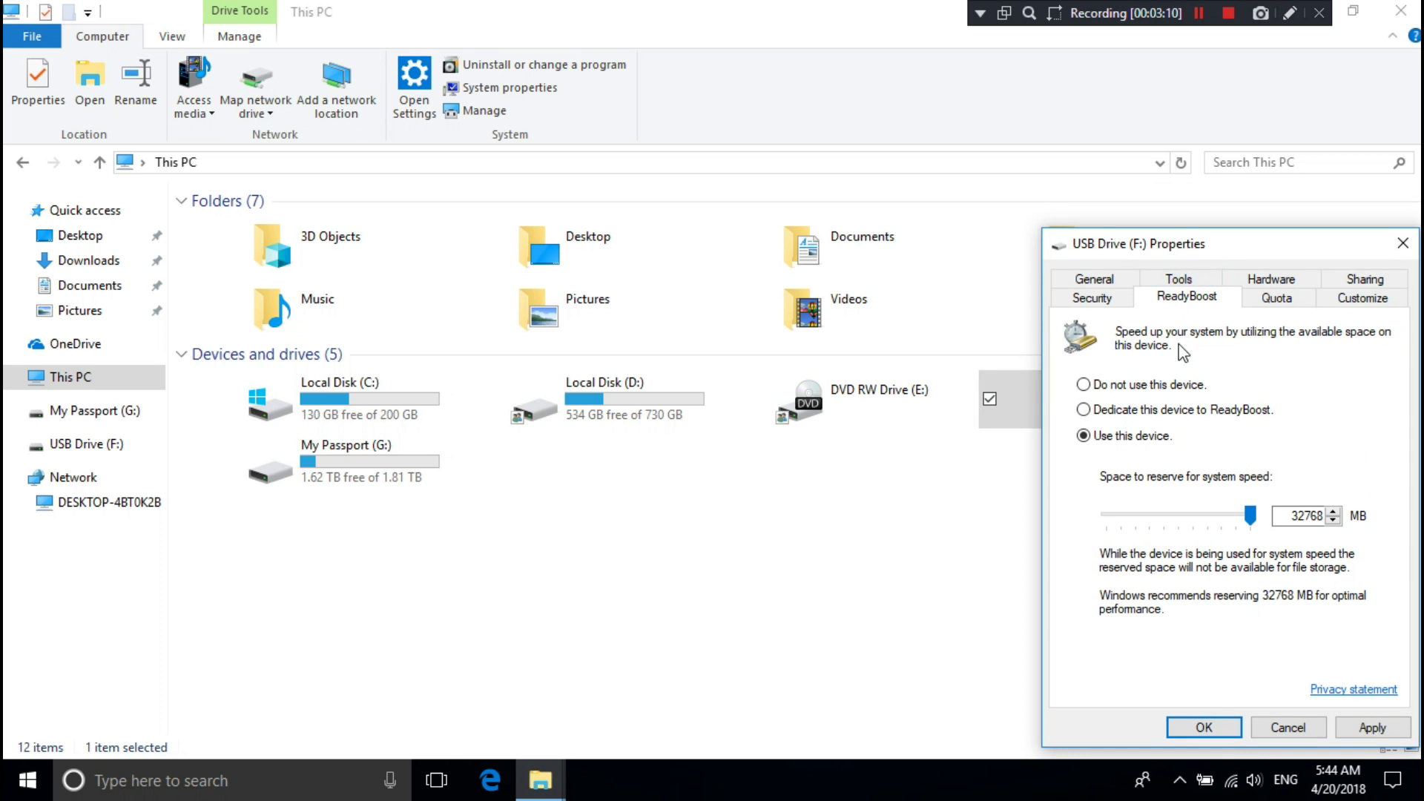
left_click(1109, 386)
left_click(1371, 728)
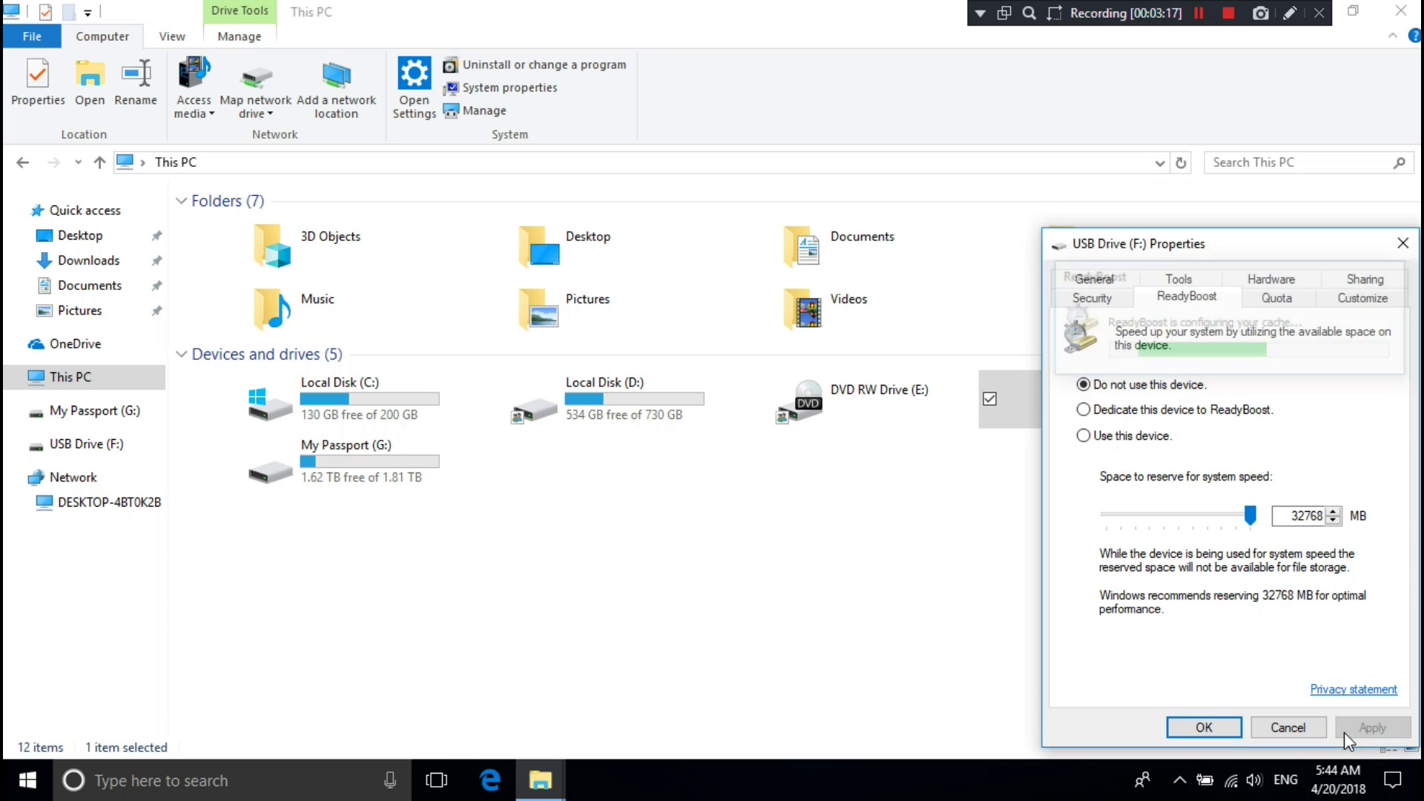
left_click(1204, 727)
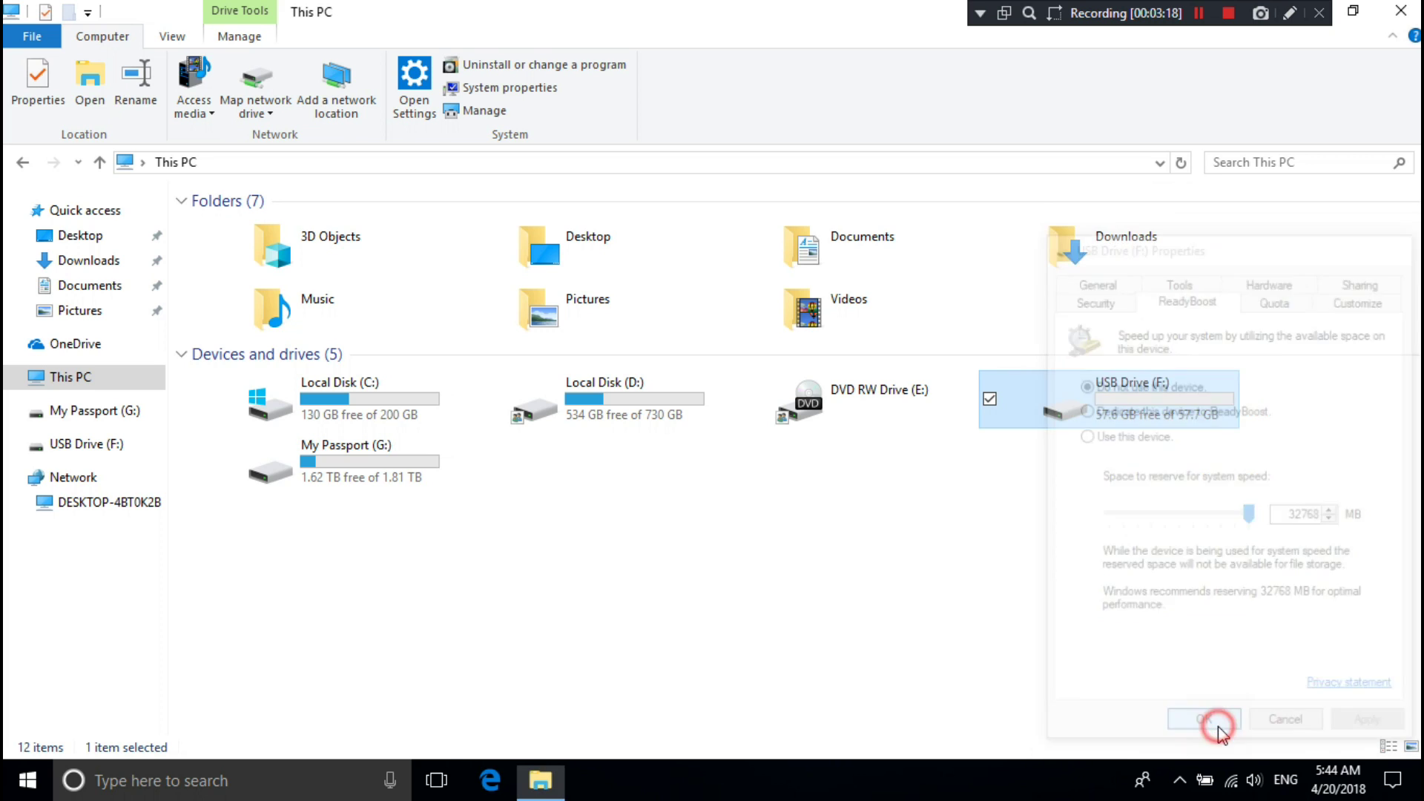
Eject USB Drive (F:) from its context menu in This PC
right_click(1167, 403)
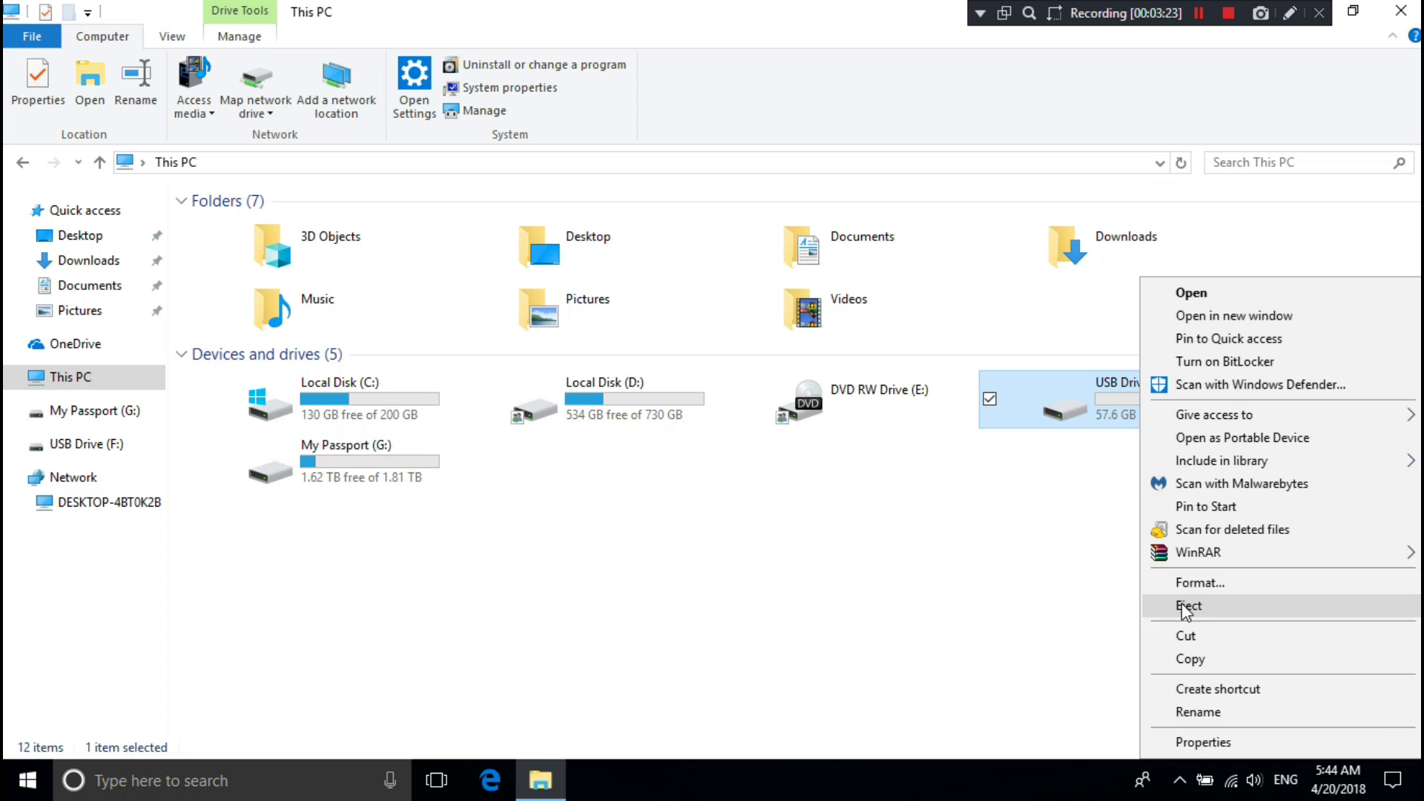
left_click(1188, 605)
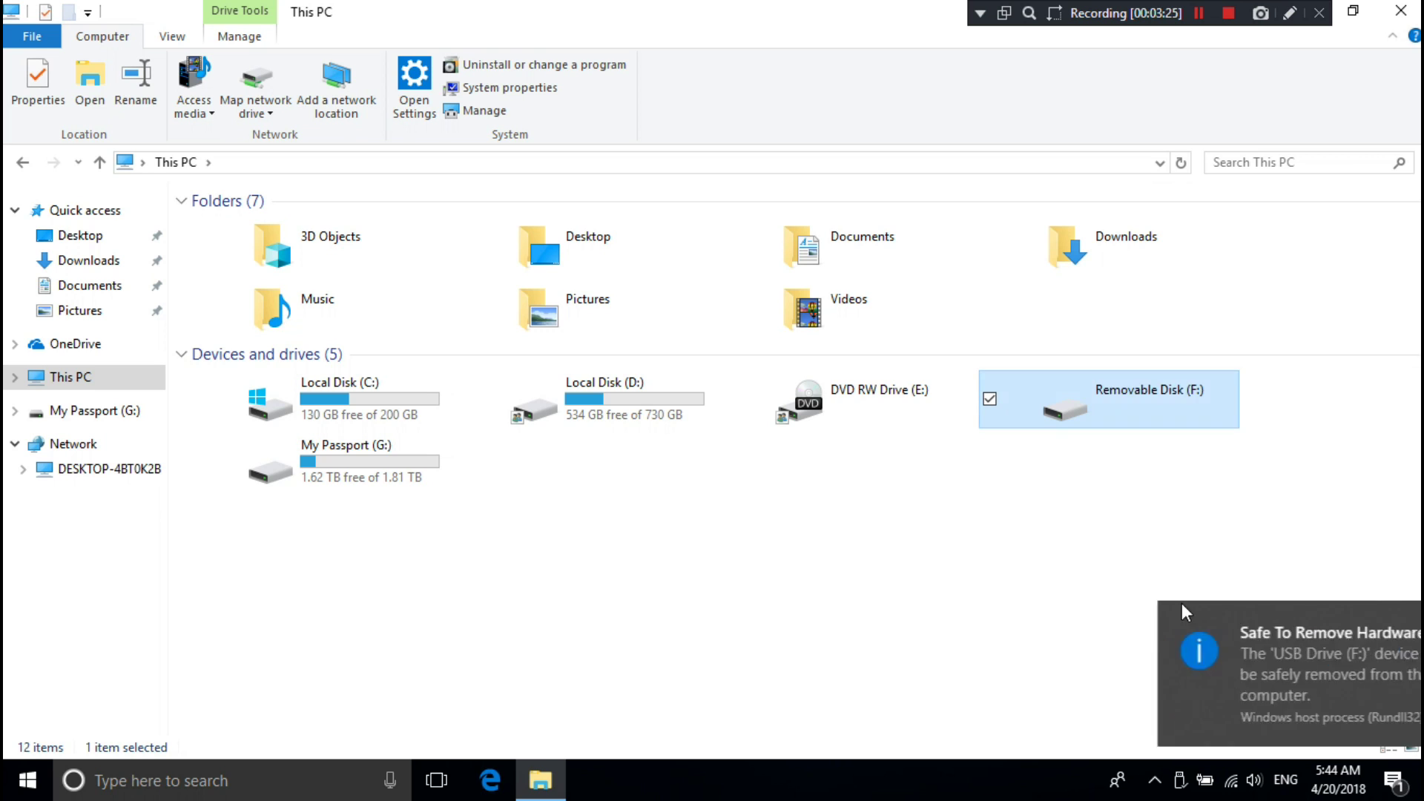